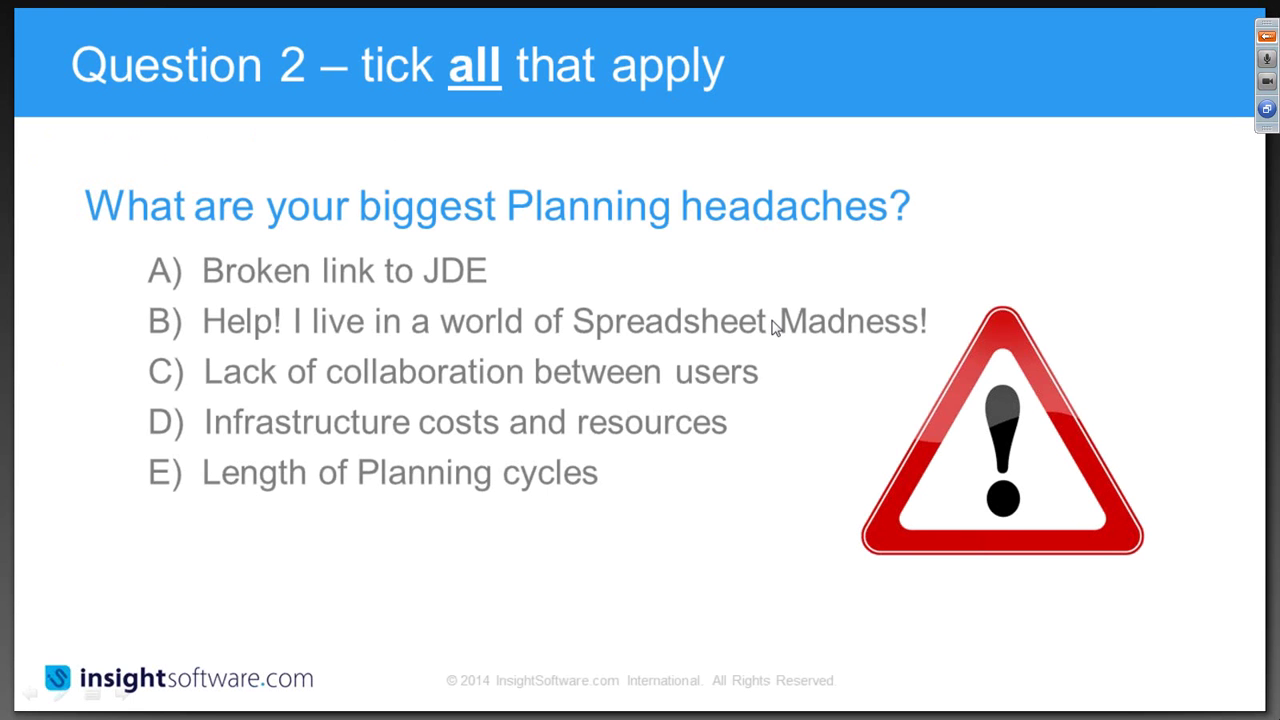
- Advance the slideshow from the Question 2 poll to the 'So what's different?' slide
{"action": "left_click", "coordinate": [774, 328]}
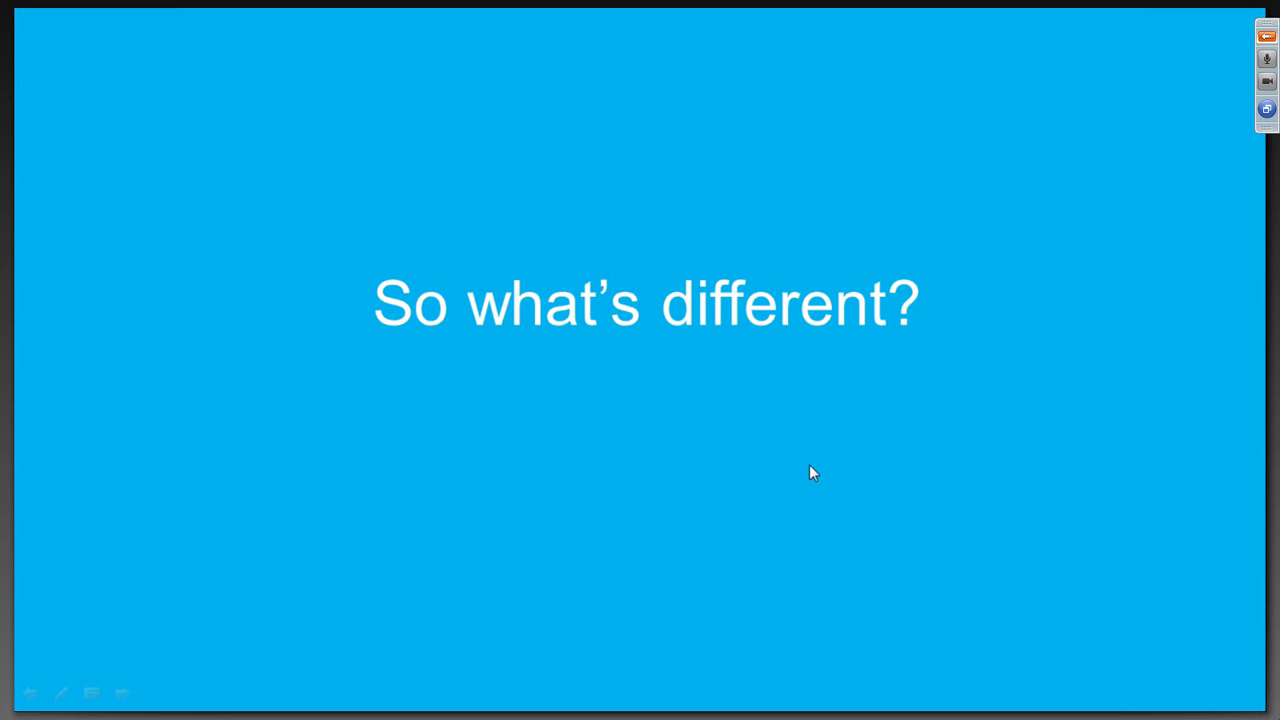
- Step through the 'Bringing it together' JDE diagrams to 'Don't Break The Link', then show the Start menu
{"action": "left_click", "coordinate": [810, 465]}
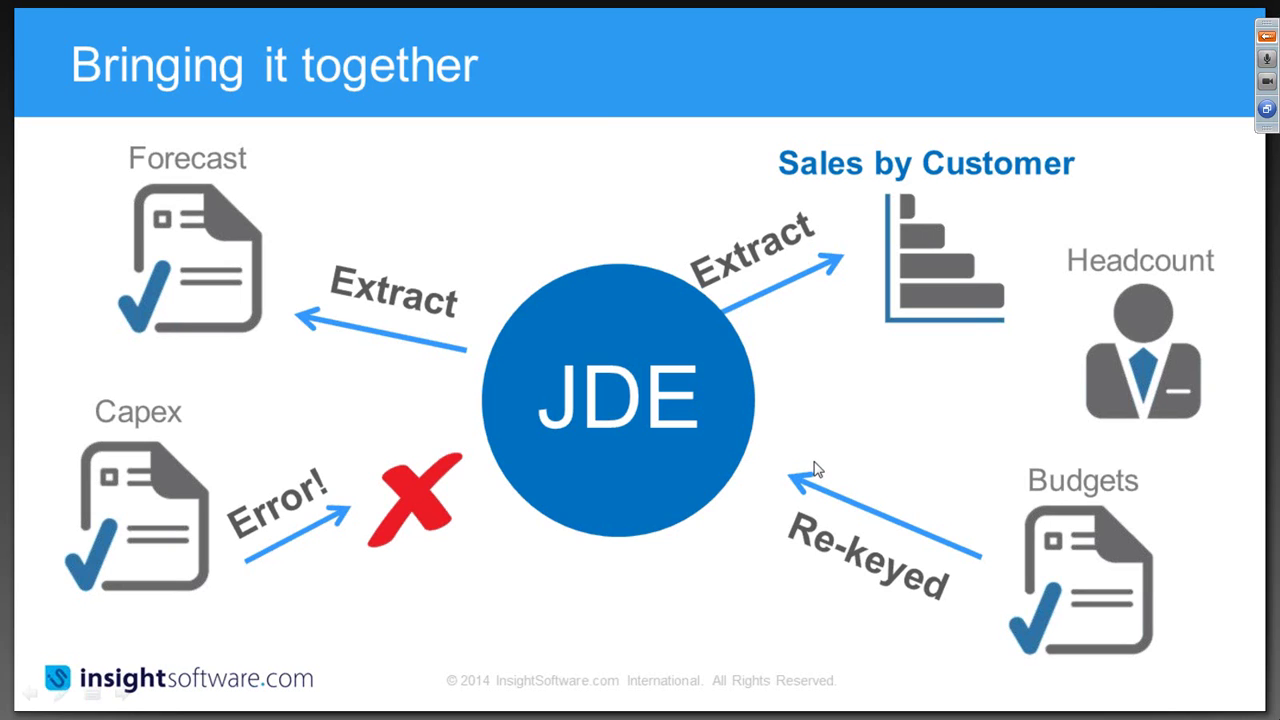
{"action": "left_click", "coordinate": [817, 467]}
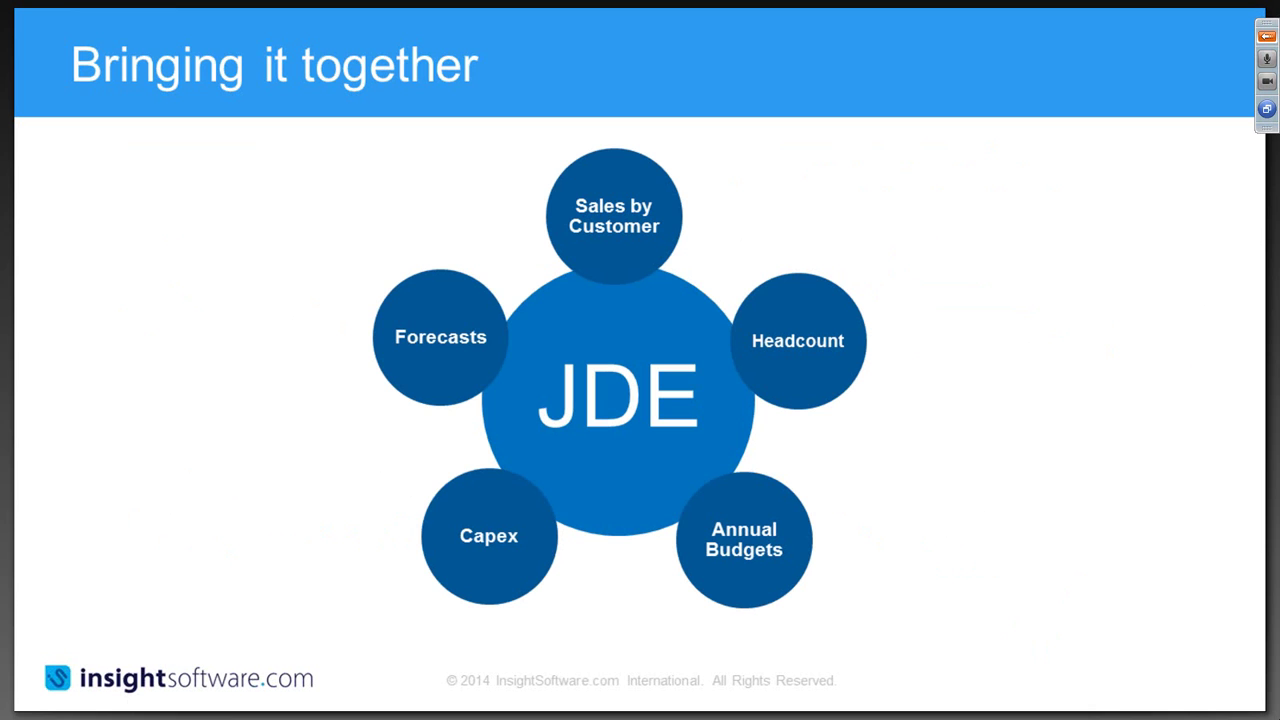
{"action": "left_click", "coordinate": [993, 569]}
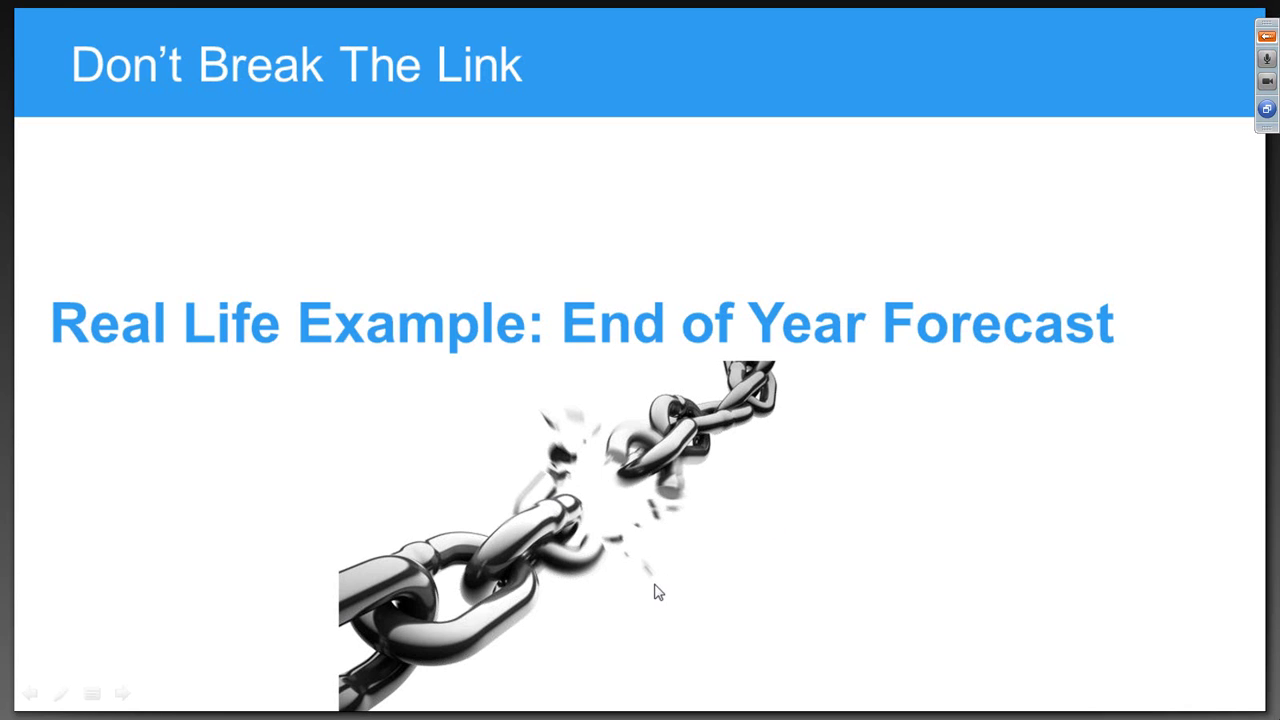
{"action": "mouse_move", "coordinate": [517, 712]}
{"action": "key", "text": "super"}
- Open the General Ledger 01_01 EOY Forecast sheet in Reporting and enter budget mode
{"action": "left_click", "coordinate": [397, 703]}
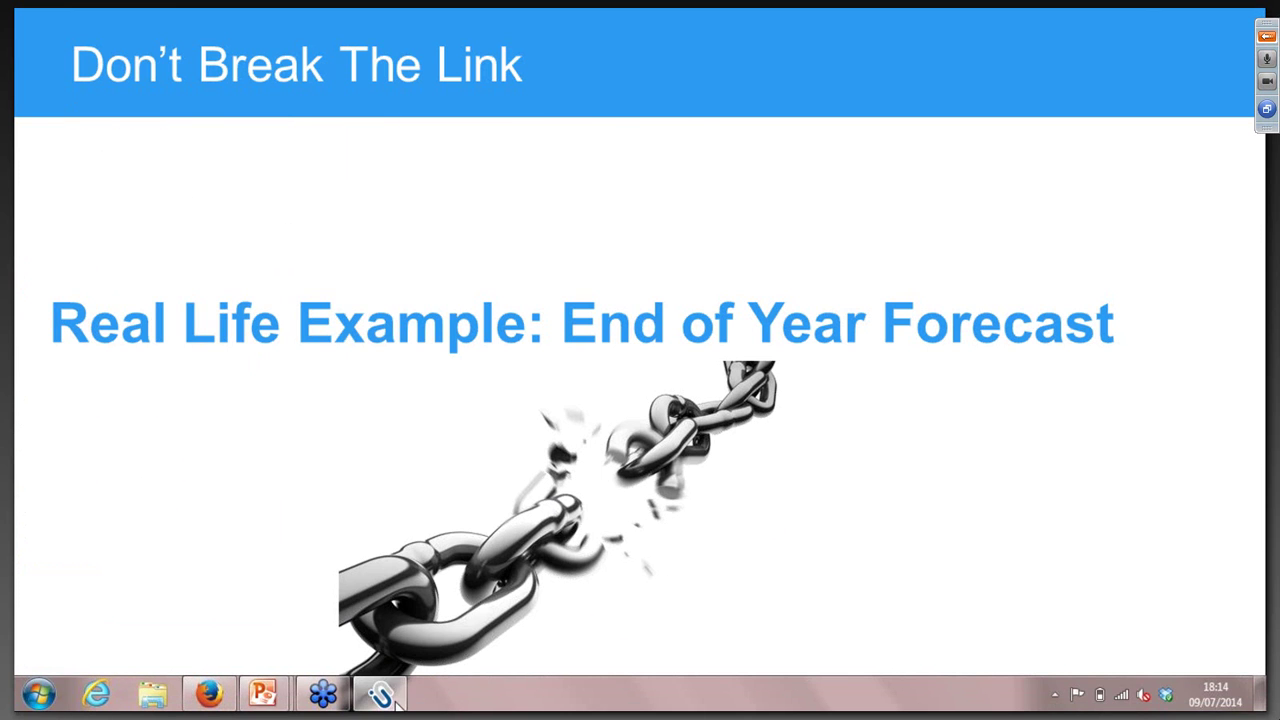
{"action": "left_click", "coordinate": [110, 74]}
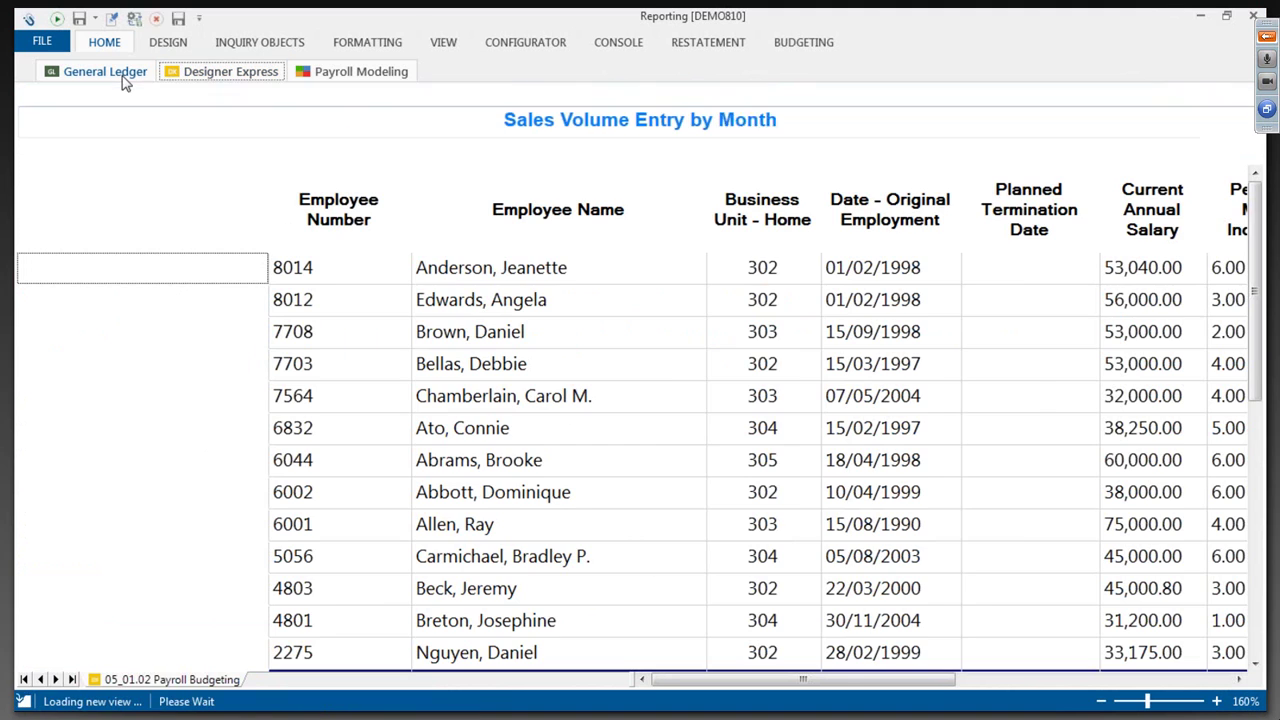
{"action": "left_click", "coordinate": [153, 679]}
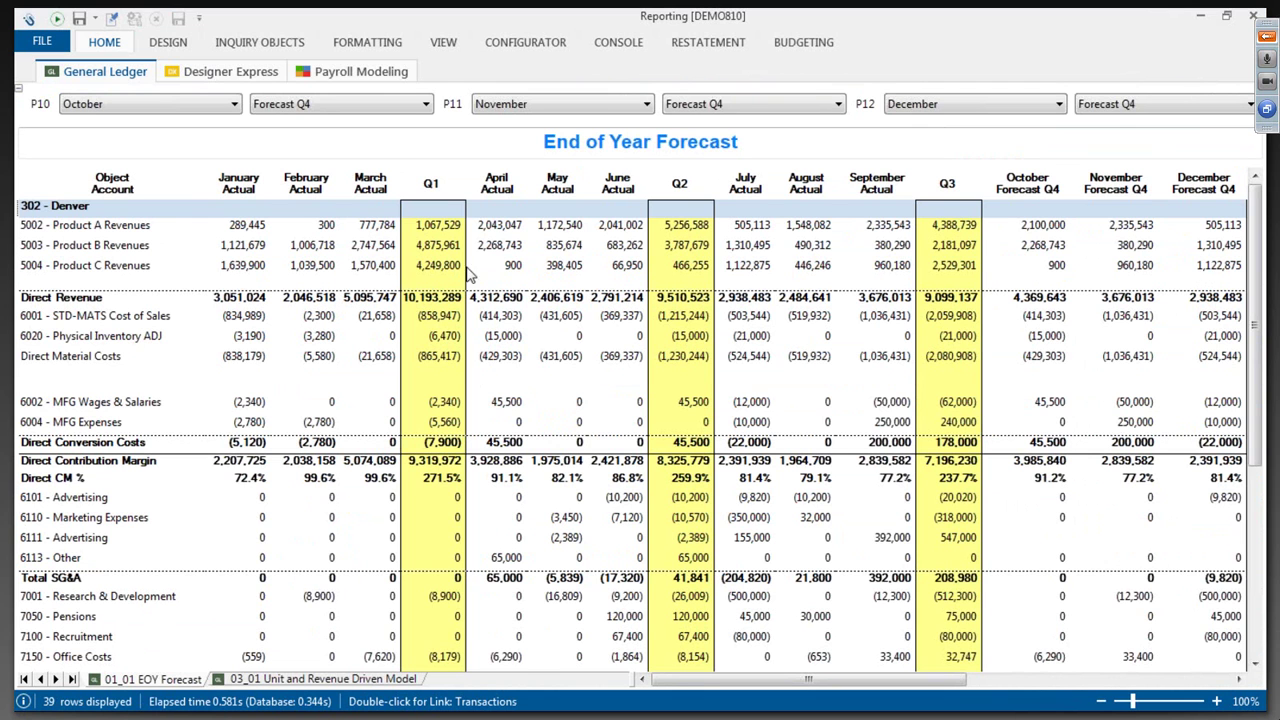
{"action": "left_click", "coordinate": [110, 20]}
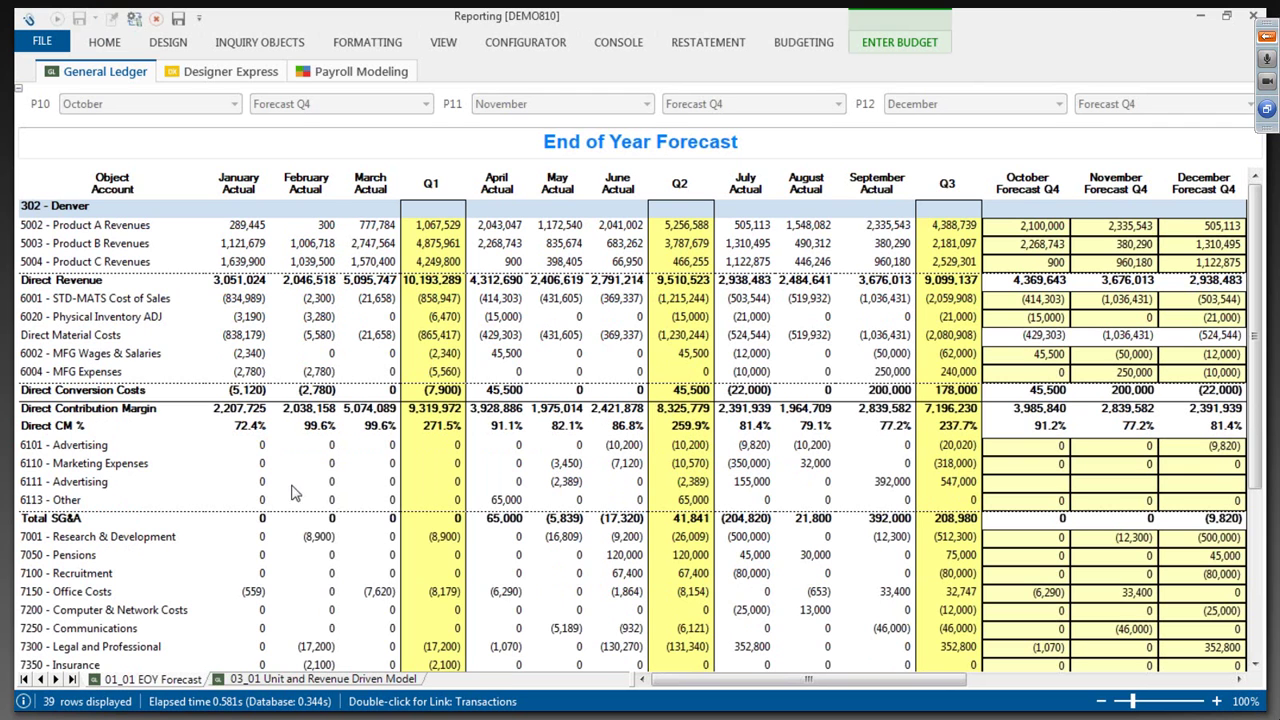
{"action": "left_click", "coordinate": [262, 186]}
{"action": "left_click", "coordinate": [305, 187]}
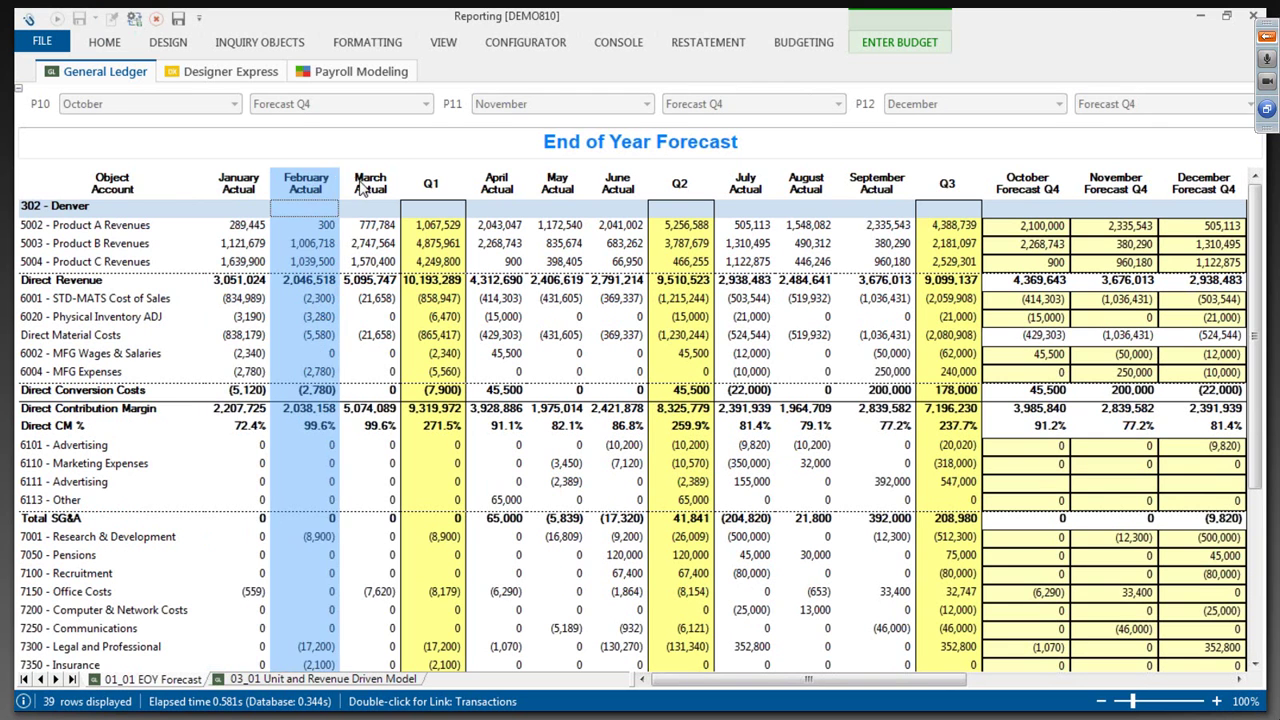
{"action": "left_click", "coordinate": [365, 188]}
{"action": "left_click", "coordinate": [497, 188]}
{"action": "left_click", "coordinate": [557, 188]}
{"action": "left_click", "coordinate": [617, 188]}
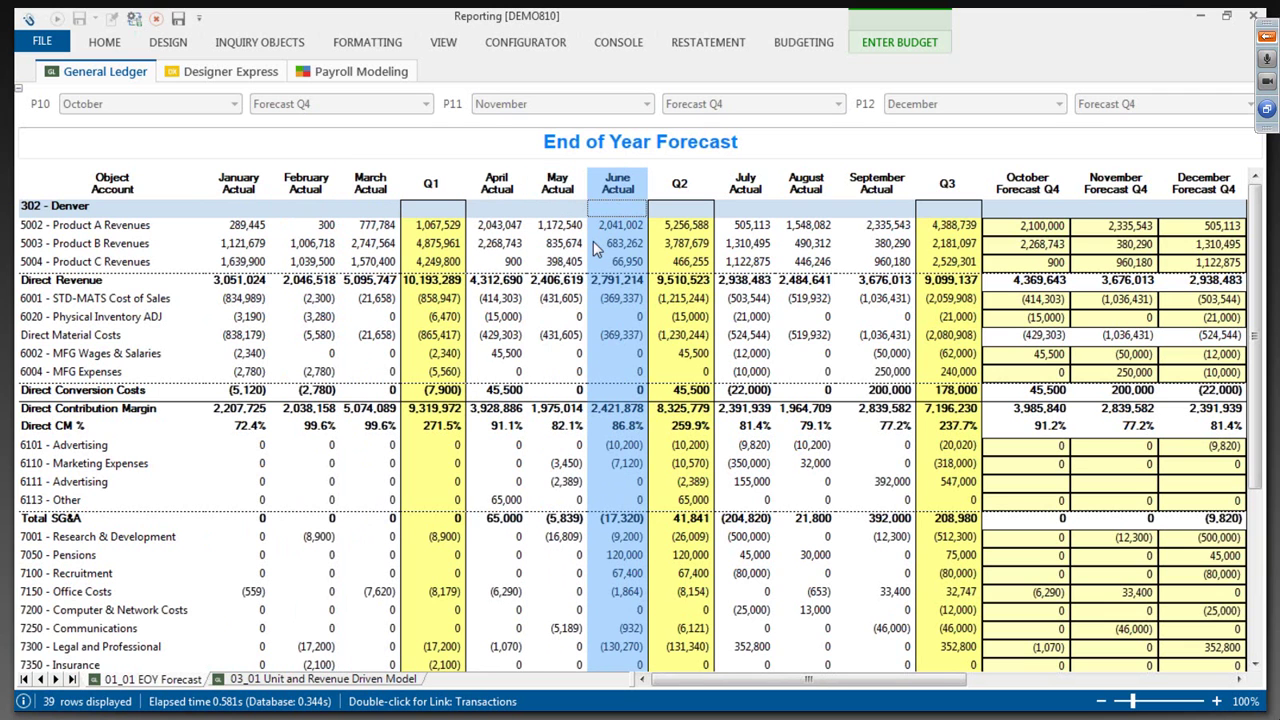
{"action": "left_click", "coordinate": [748, 188]}
{"action": "left_click", "coordinate": [868, 192]}
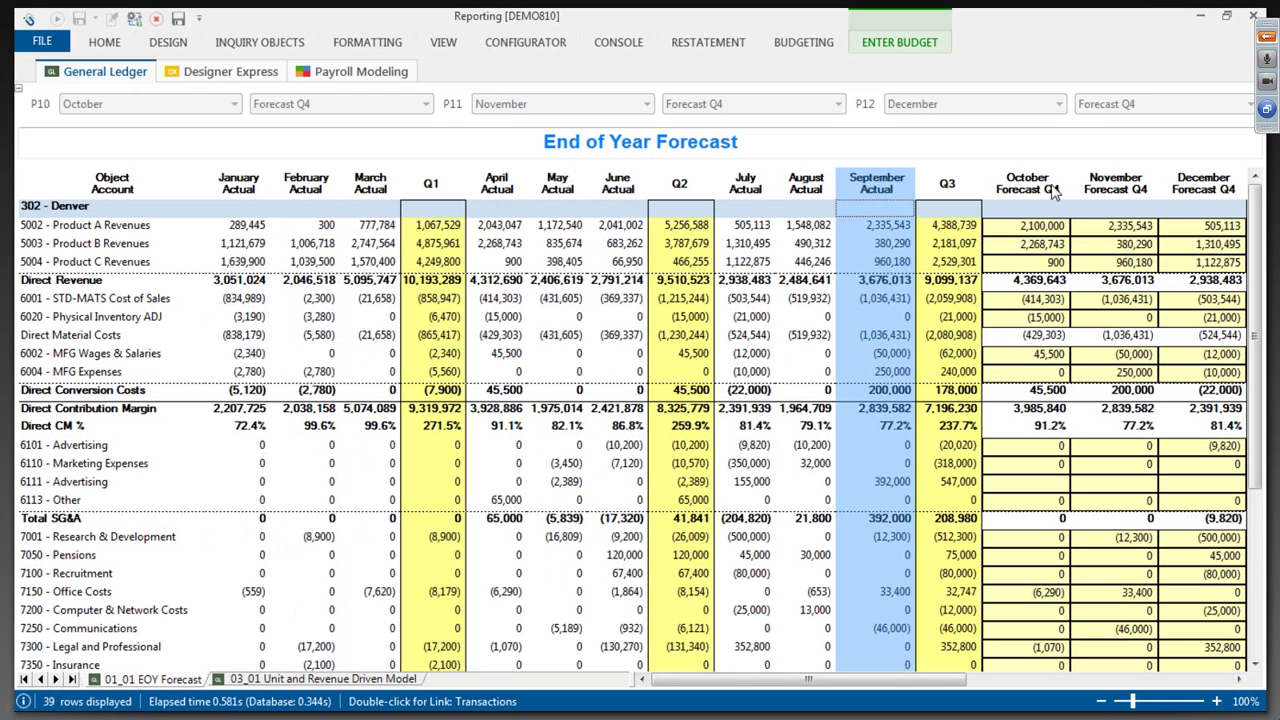
{"action": "left_click", "coordinate": [1045, 188]}
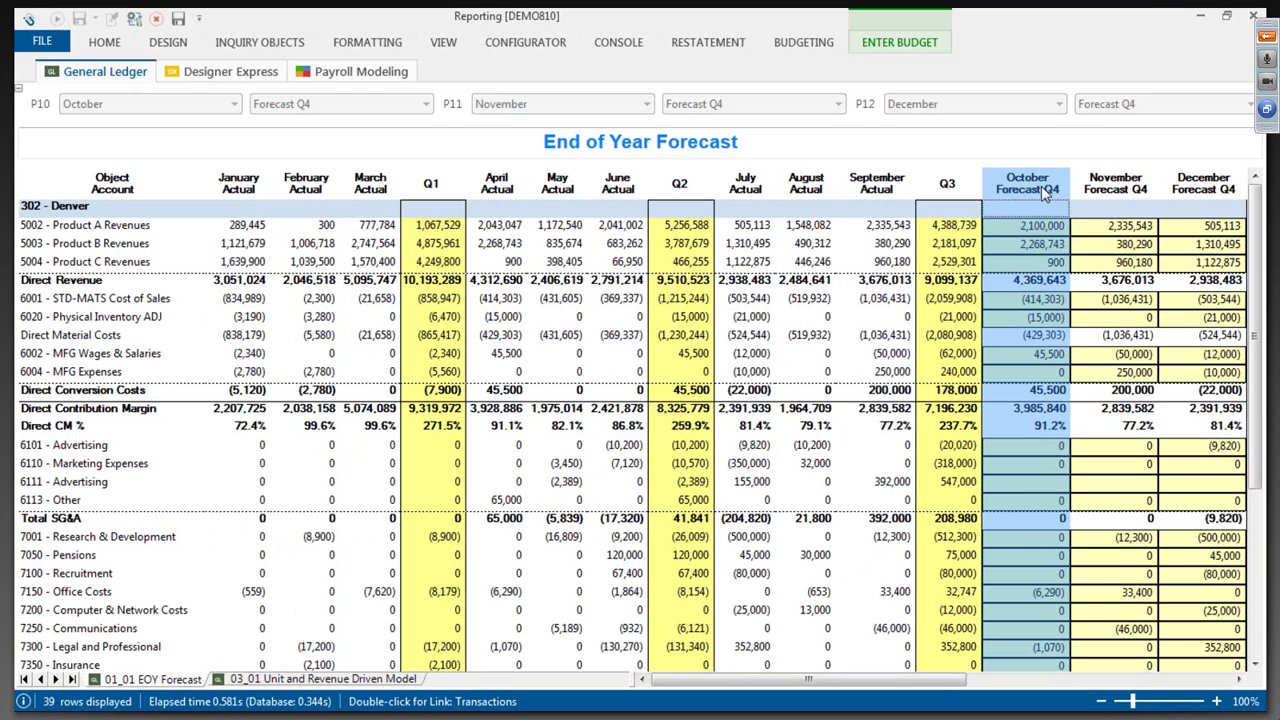
{"action": "left_click", "coordinate": [1110, 188]}
{"action": "left_click", "coordinate": [1185, 194]}
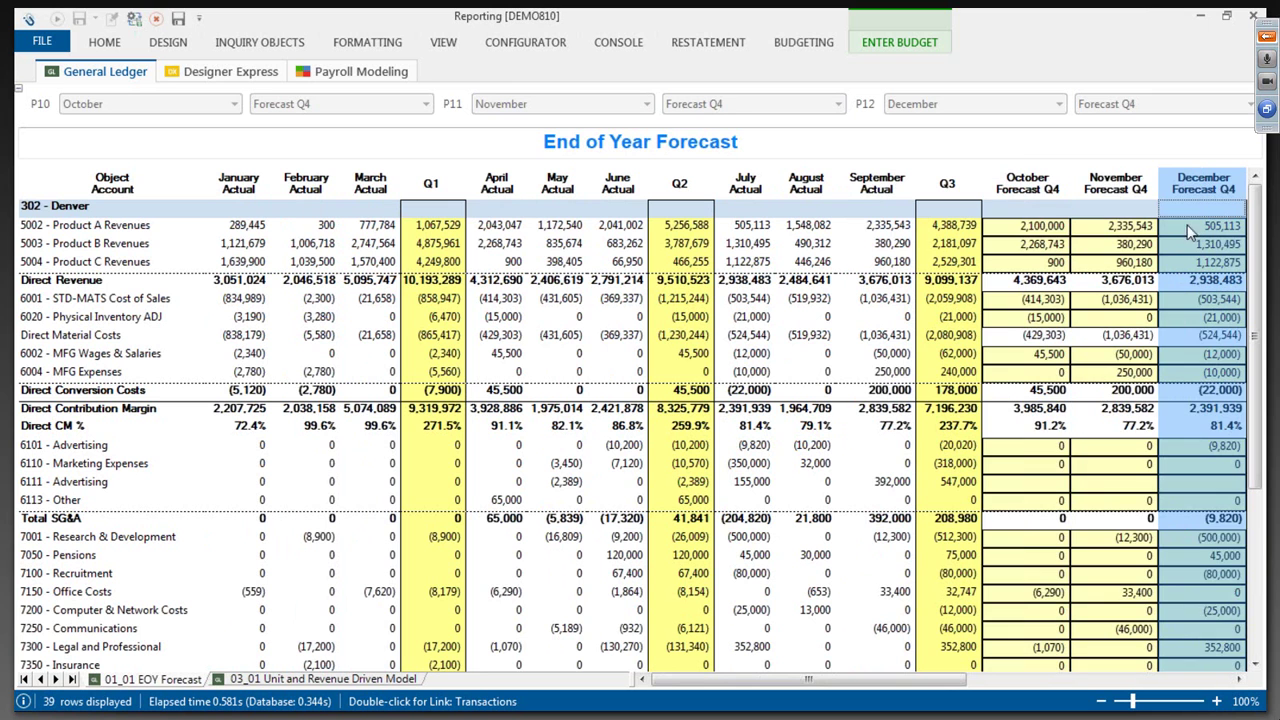
{"action": "left_click", "coordinate": [1238, 681]}
{"action": "left_click", "coordinate": [1238, 681]}
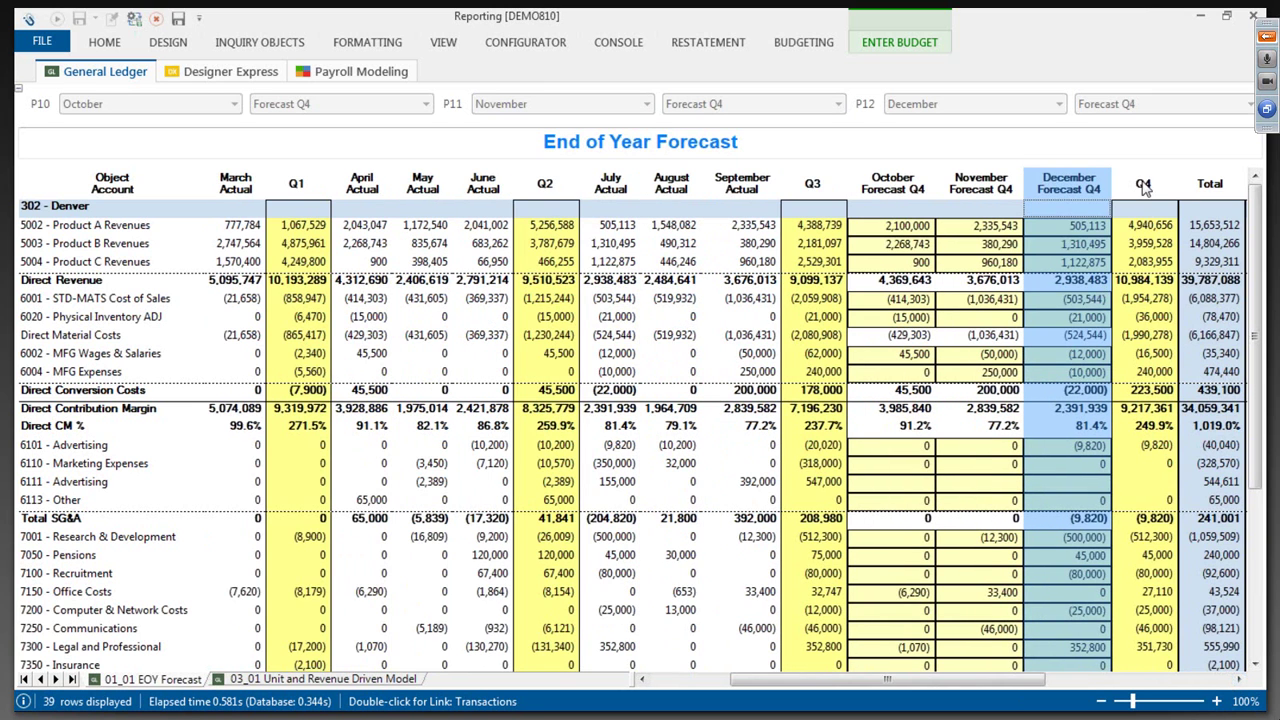
{"action": "left_click", "coordinate": [1143, 188]}
{"action": "left_click", "coordinate": [1195, 188]}
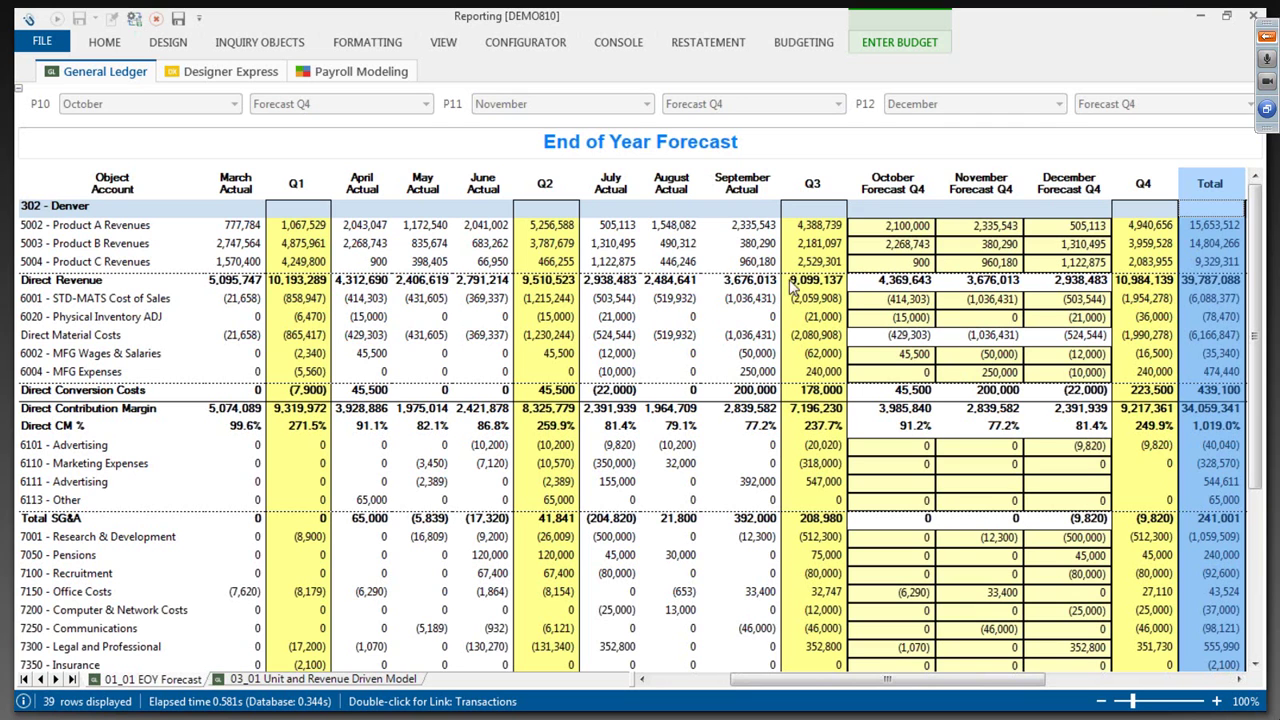
{"action": "left_click", "coordinate": [890, 230]}
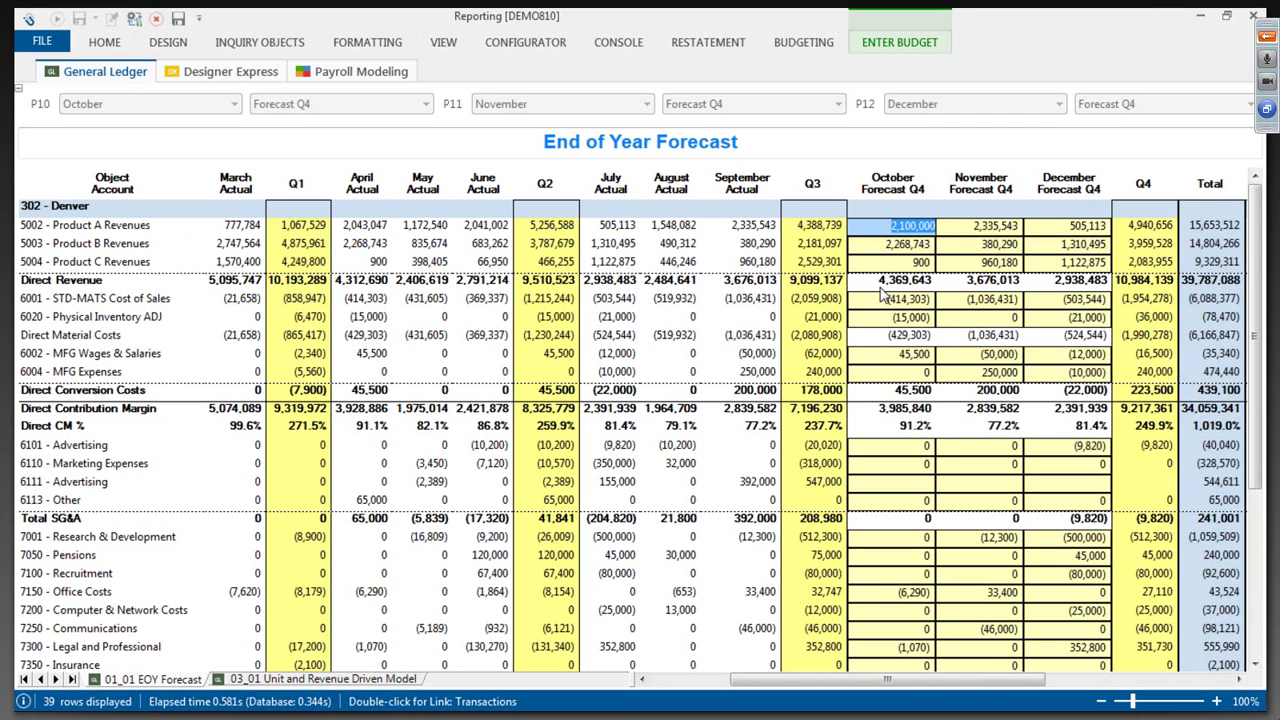
- Enter 2,500,000 as 5002 Product A's October Q4 forecast and save the report
{"action": "type", "text": "2500000"}
{"action": "key", "text": "Return"}
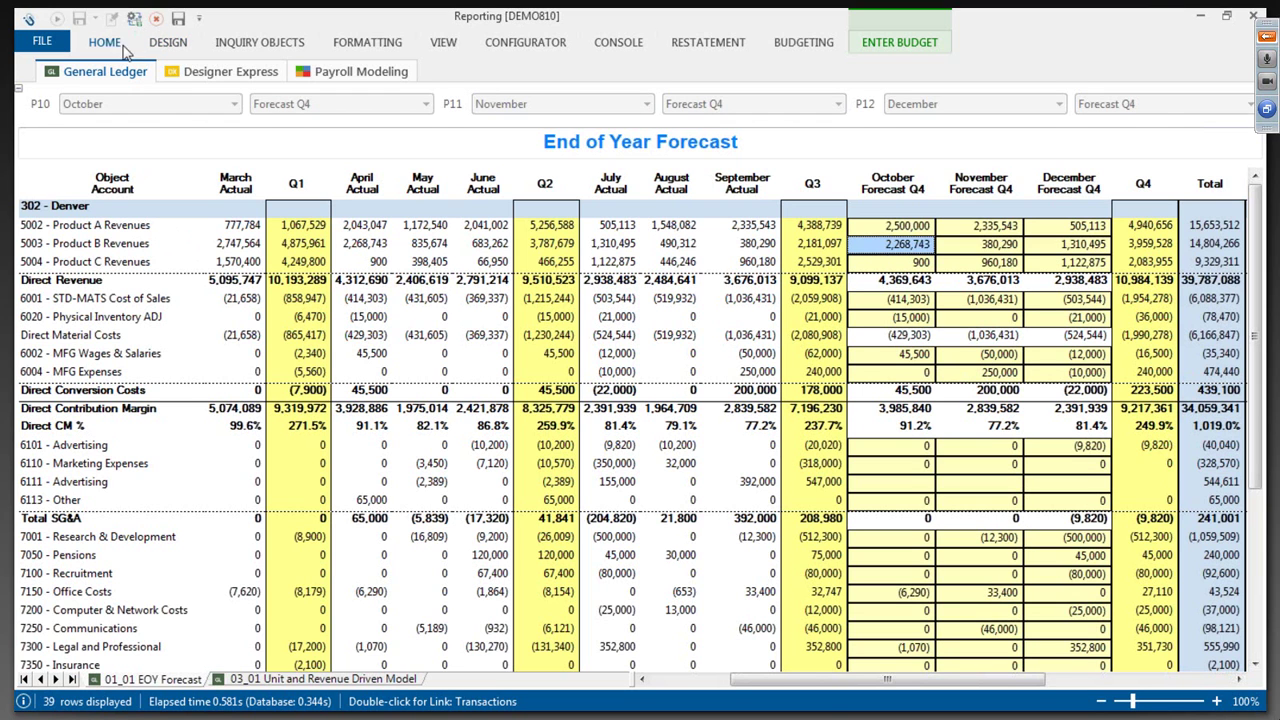
{"action": "left_click", "coordinate": [176, 22]}
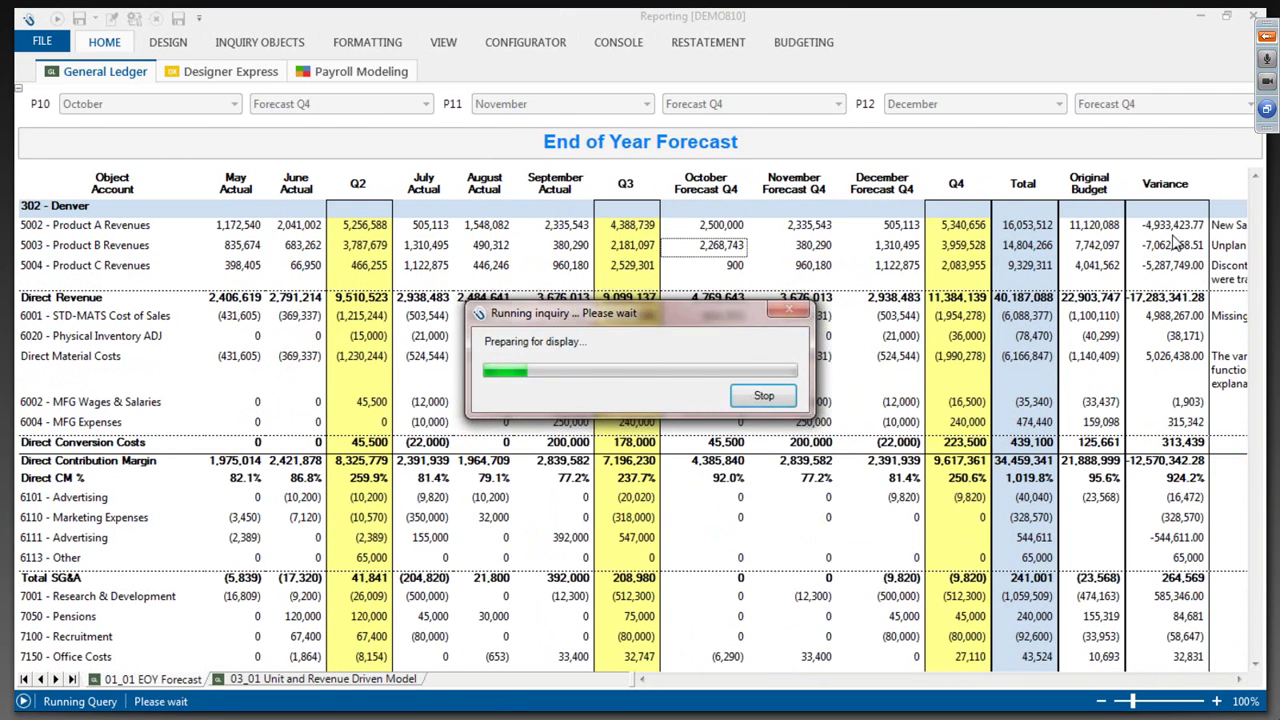
- Check Product A's Total, Original Budget, Variance and explanation, then open 5003's Follow Links menu
{"action": "left_click", "coordinate": [1025, 227]}
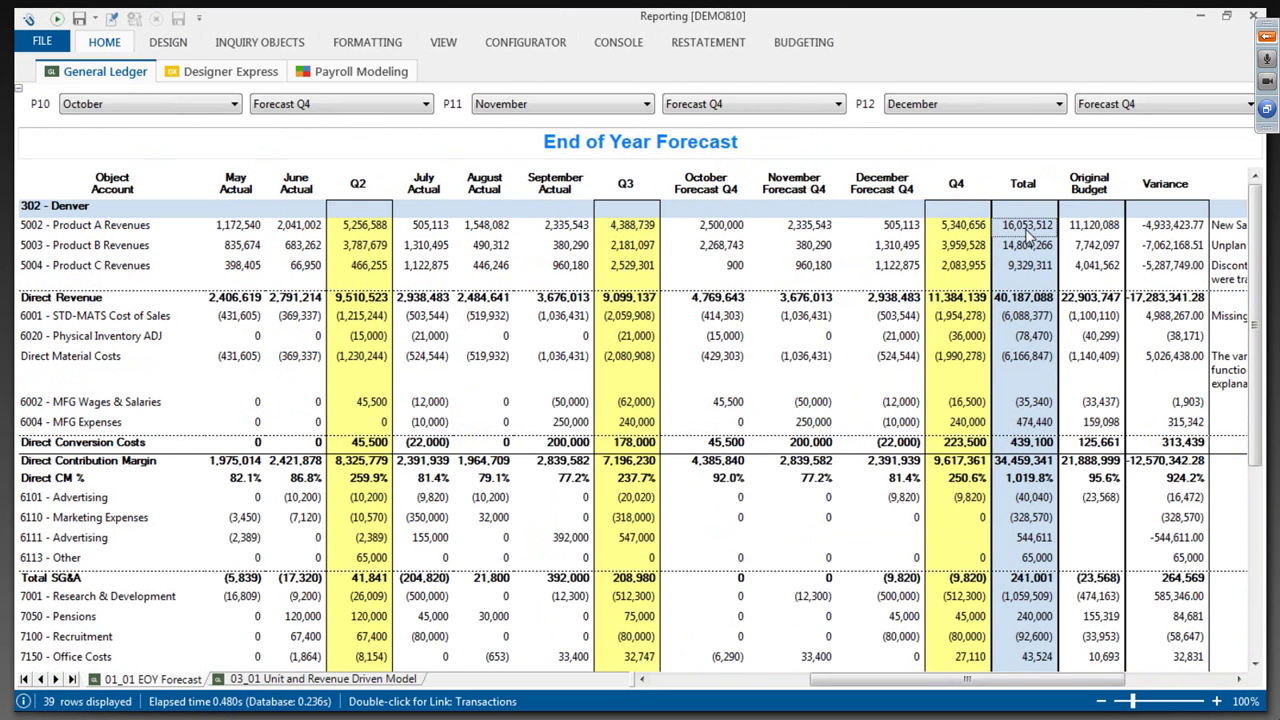
{"action": "left_click", "coordinate": [1095, 233]}
{"action": "left_click", "coordinate": [1147, 232]}
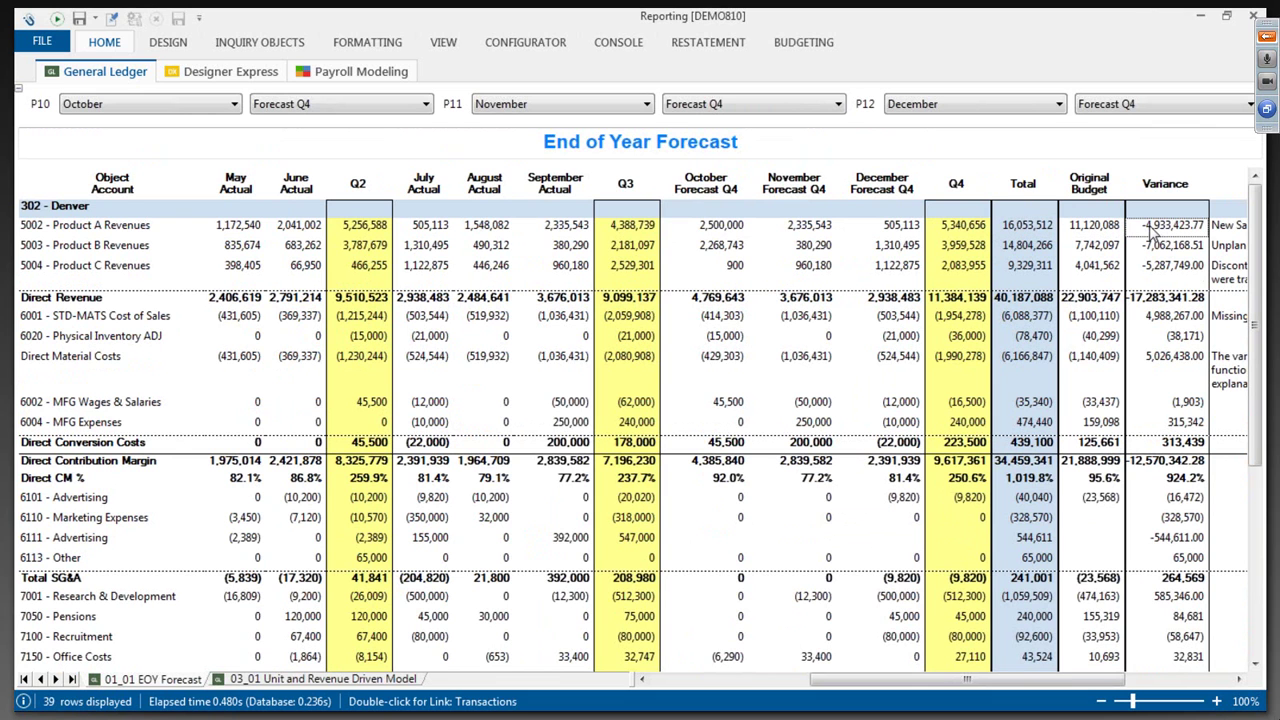
{"action": "left_click_drag", "start_coordinate": [1047, 680], "coordinate": [1151, 680]}
{"action": "left_click", "coordinate": [1061, 231]}
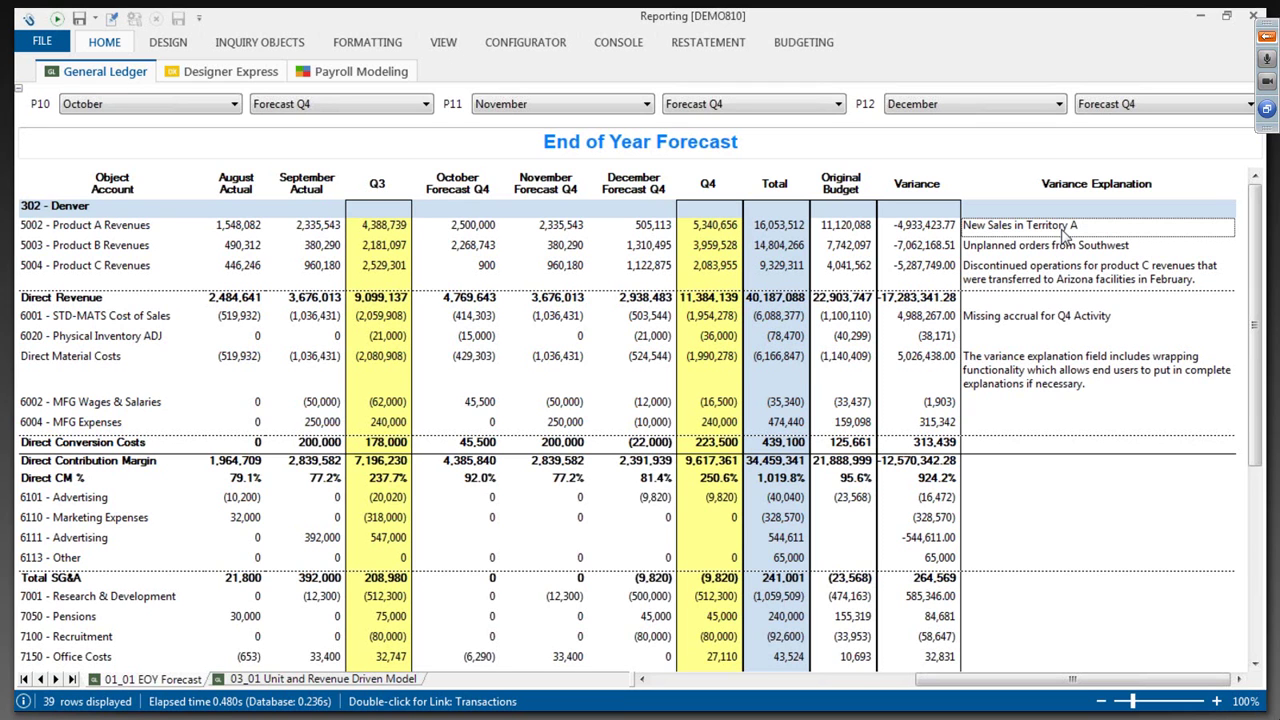
{"action": "right_click", "coordinate": [137, 251]}
{"action": "mouse_move", "coordinate": [168, 268]}
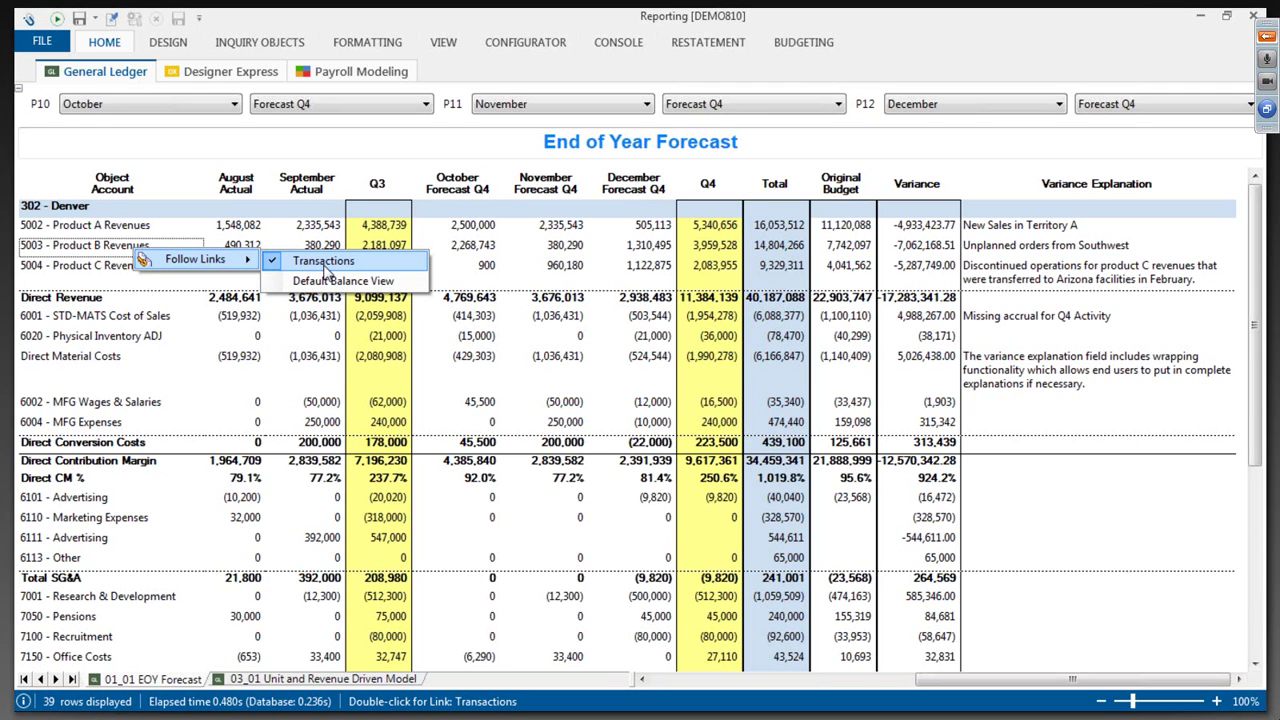
- Dismiss and reopen the Follow Links menu for 5003 Product B Revenues
{"action": "left_click", "coordinate": [110, 258]}
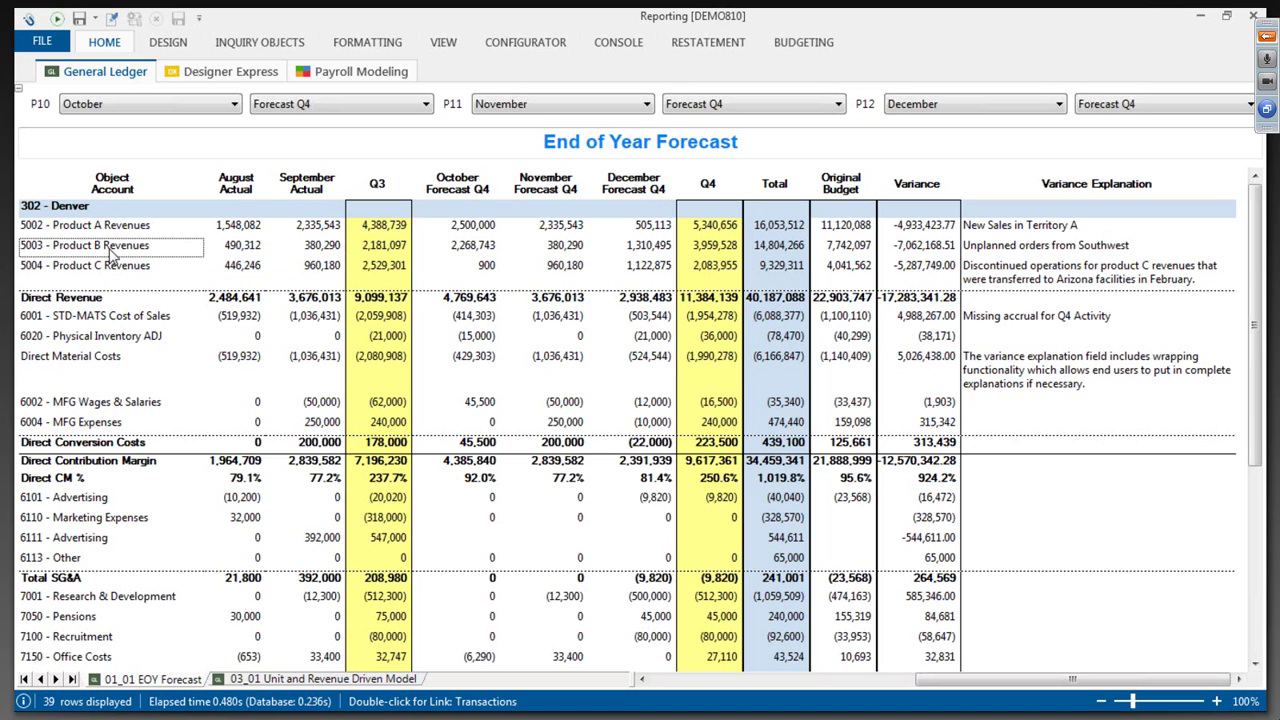
{"action": "left_click", "coordinate": [241, 195]}
{"action": "right_click", "coordinate": [165, 258]}
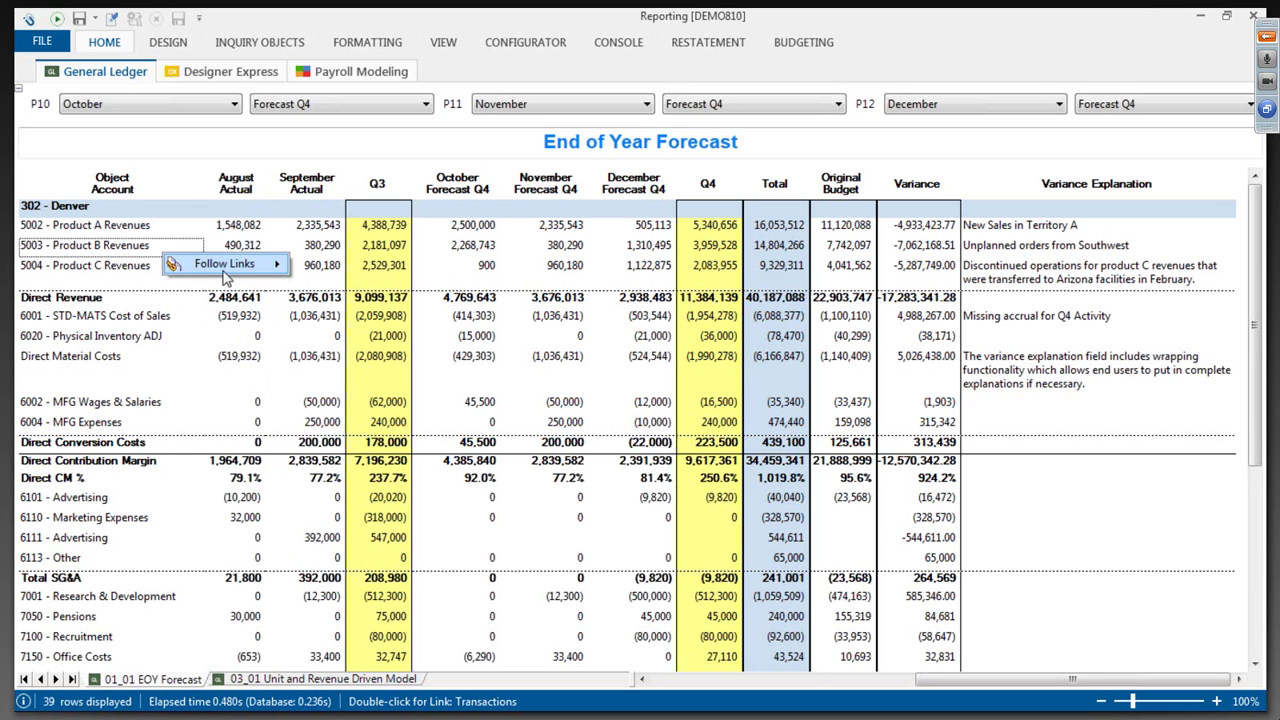
{"action": "mouse_move", "coordinate": [229, 275]}
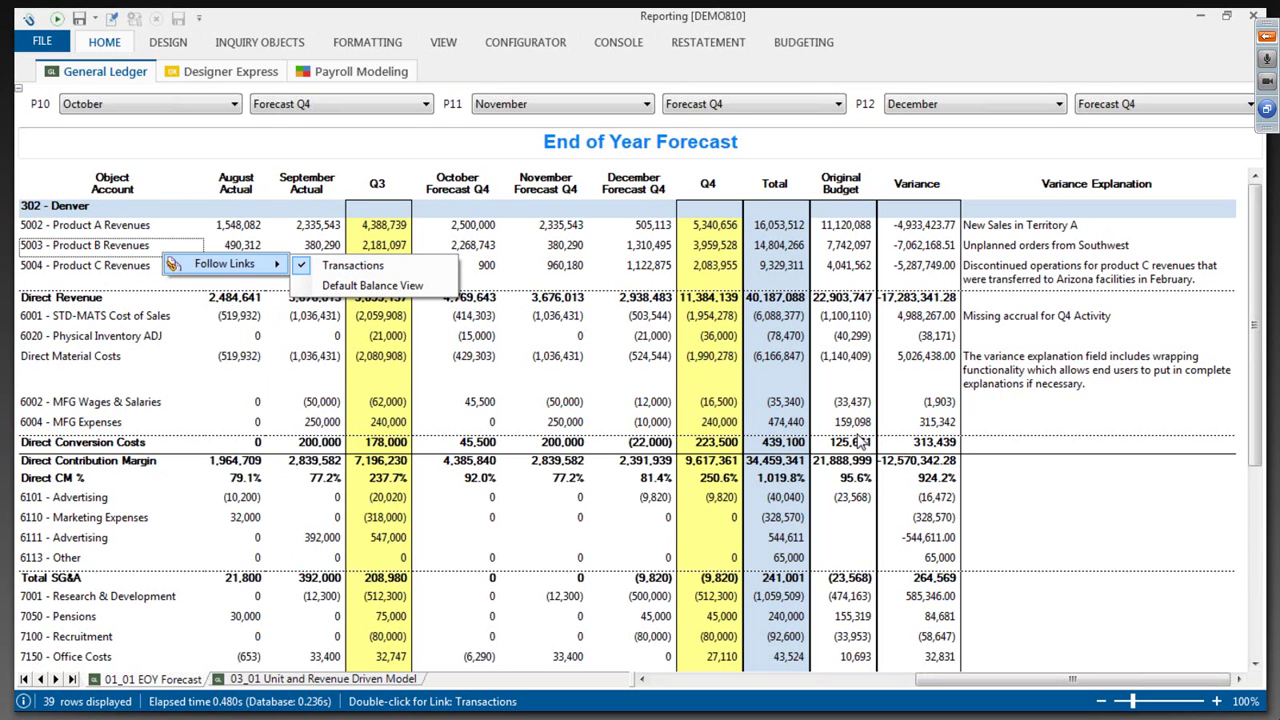
- Highlight the October, November and December Forecast Q4 columns, then return to the slideshow
{"action": "left_click", "coordinate": [494, 250]}
{"action": "left_click", "coordinate": [475, 193]}
{"action": "left_click", "coordinate": [537, 188]}
{"action": "left_click", "coordinate": [626, 185]}
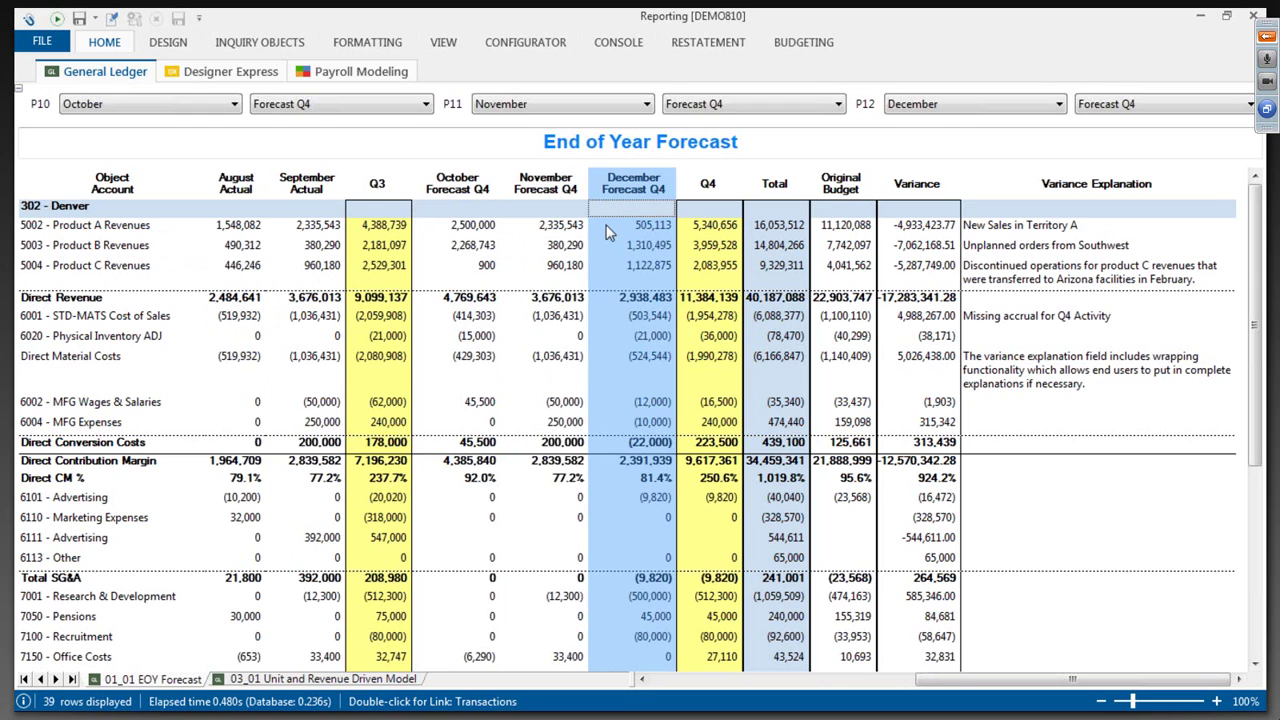
{"action": "key", "text": "alt+Tab"}
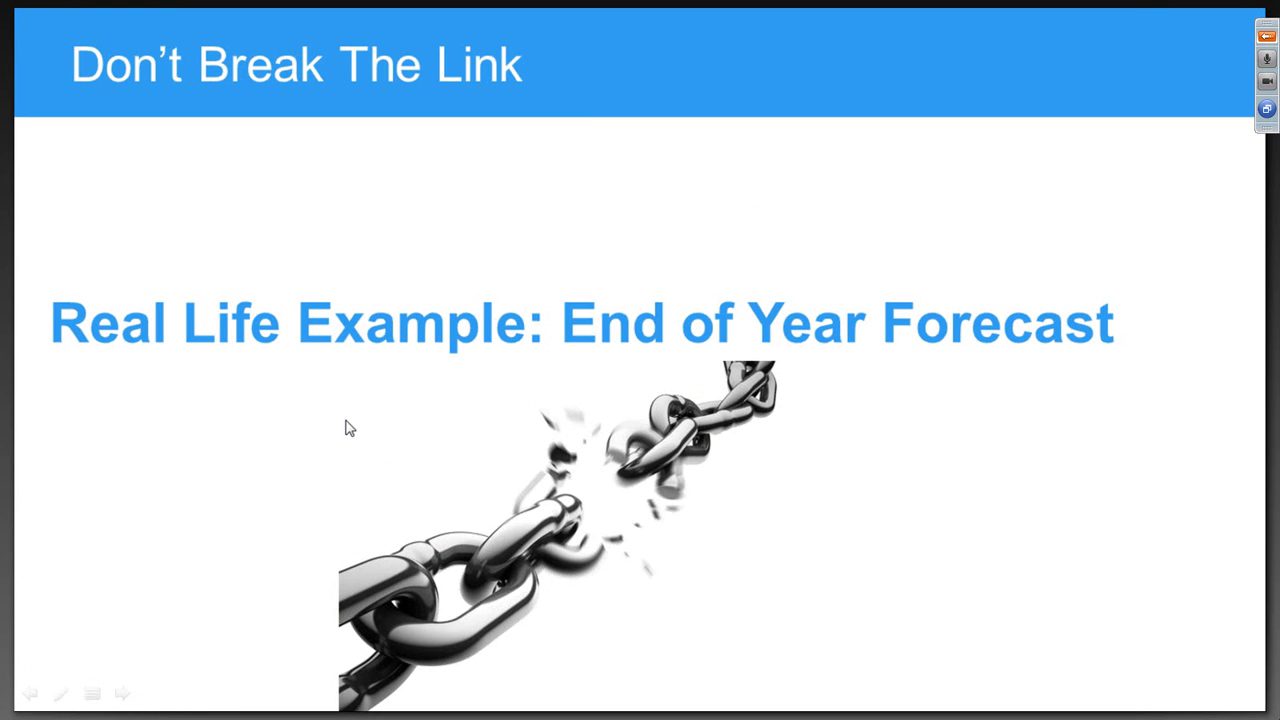
- Advance to the 'Managing Excel: Sales Volume Entry' slide and switch back to Reporting
{"action": "key", "text": "Right"}
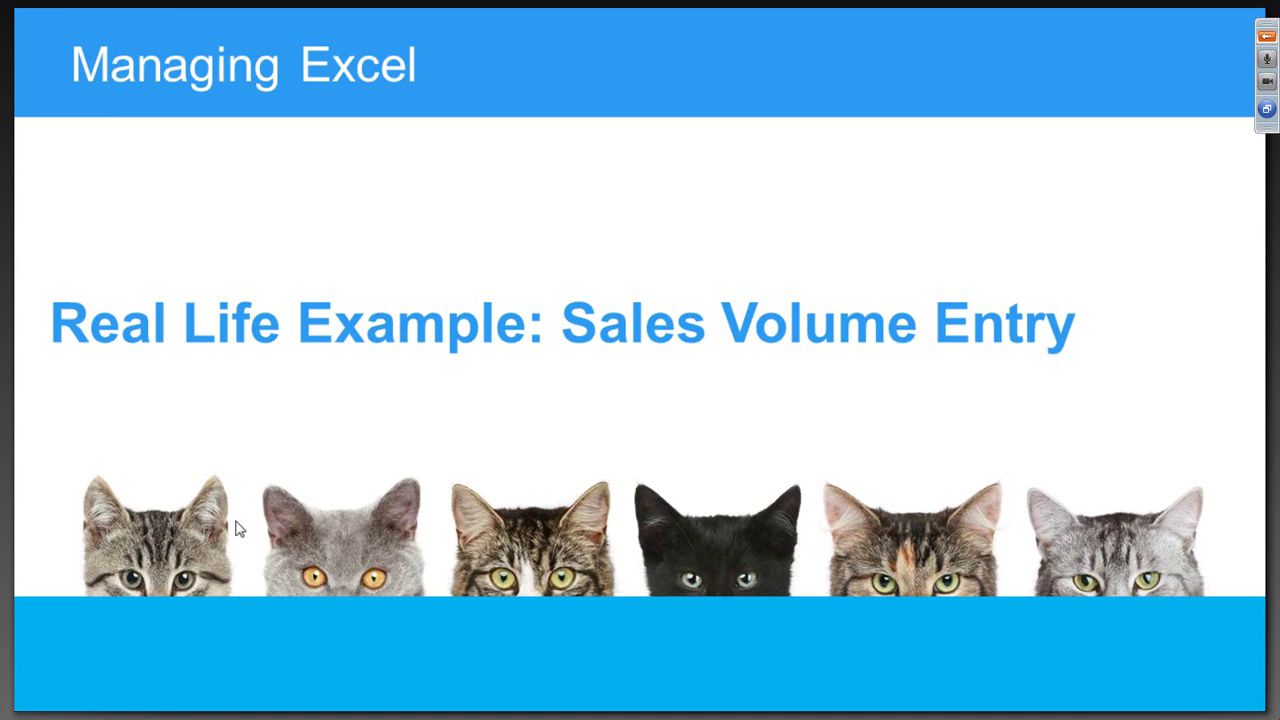
{"action": "key", "text": "alt+Tab"}
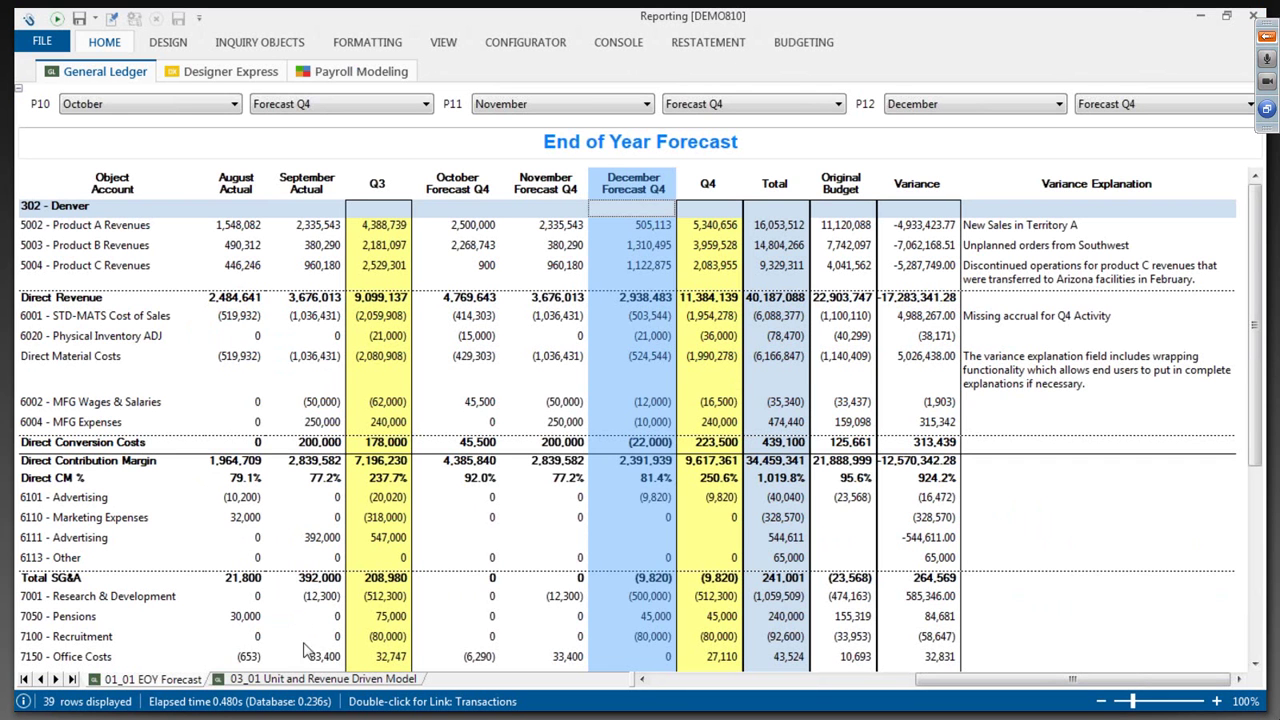
- Open the 03_01 Sales Volume Entry by Month sheet and highlight the Product A, B and C rows
{"action": "left_click", "coordinate": [268, 681]}
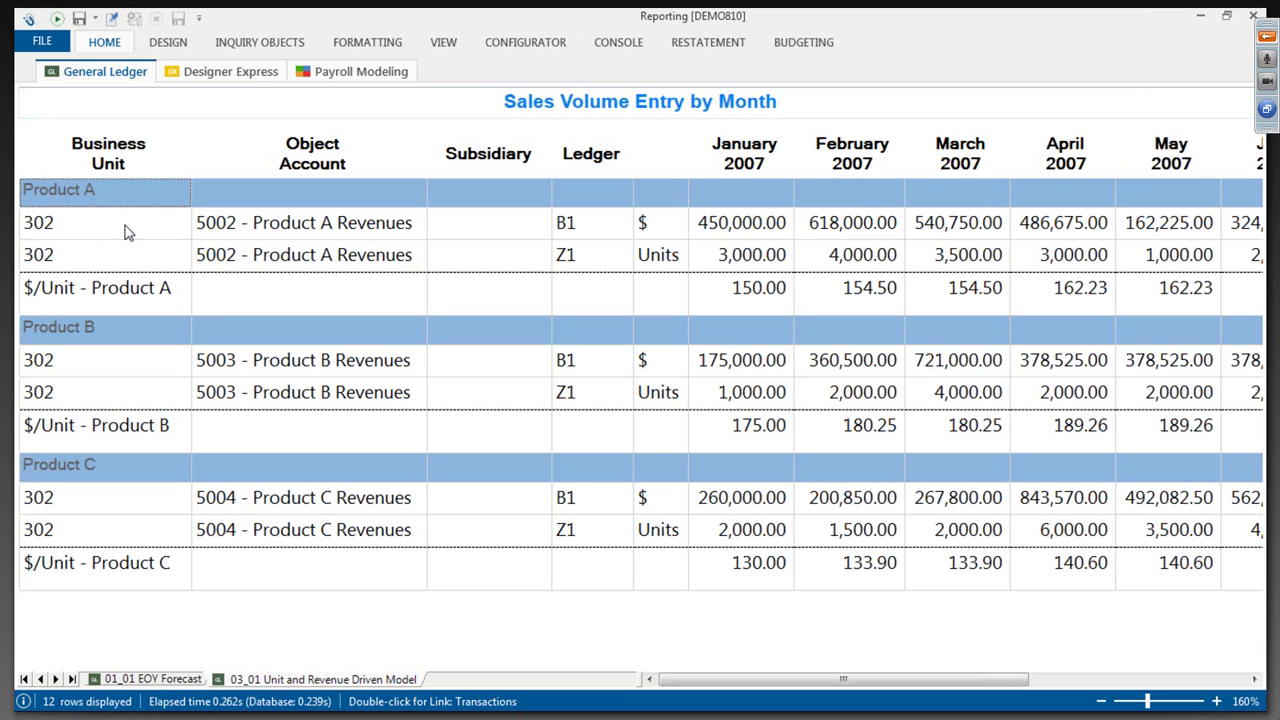
{"action": "left_click", "coordinate": [107, 168]}
{"action": "left_click", "coordinate": [276, 229]}
{"action": "left_click_drag", "start_coordinate": [338, 244], "coordinate": [337, 254]}
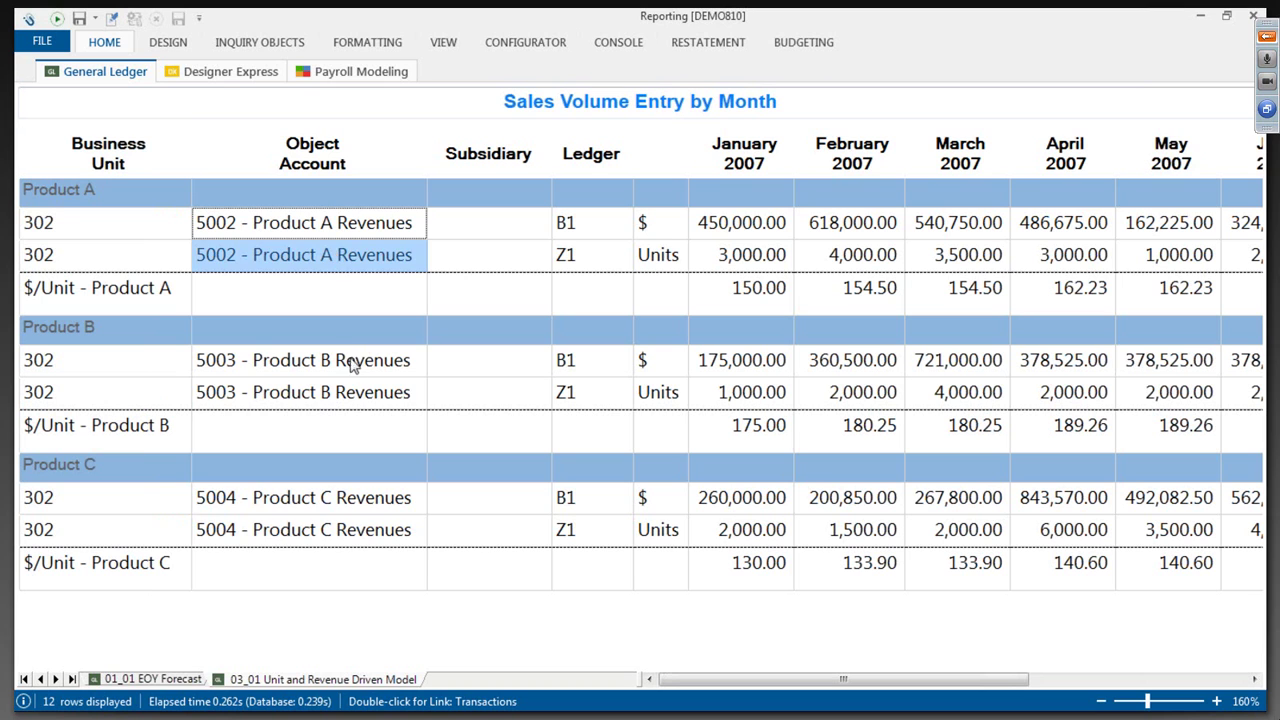
{"action": "left_click_drag", "start_coordinate": [351, 363], "coordinate": [360, 400]}
{"action": "left_click_drag", "start_coordinate": [378, 510], "coordinate": [389, 534]}
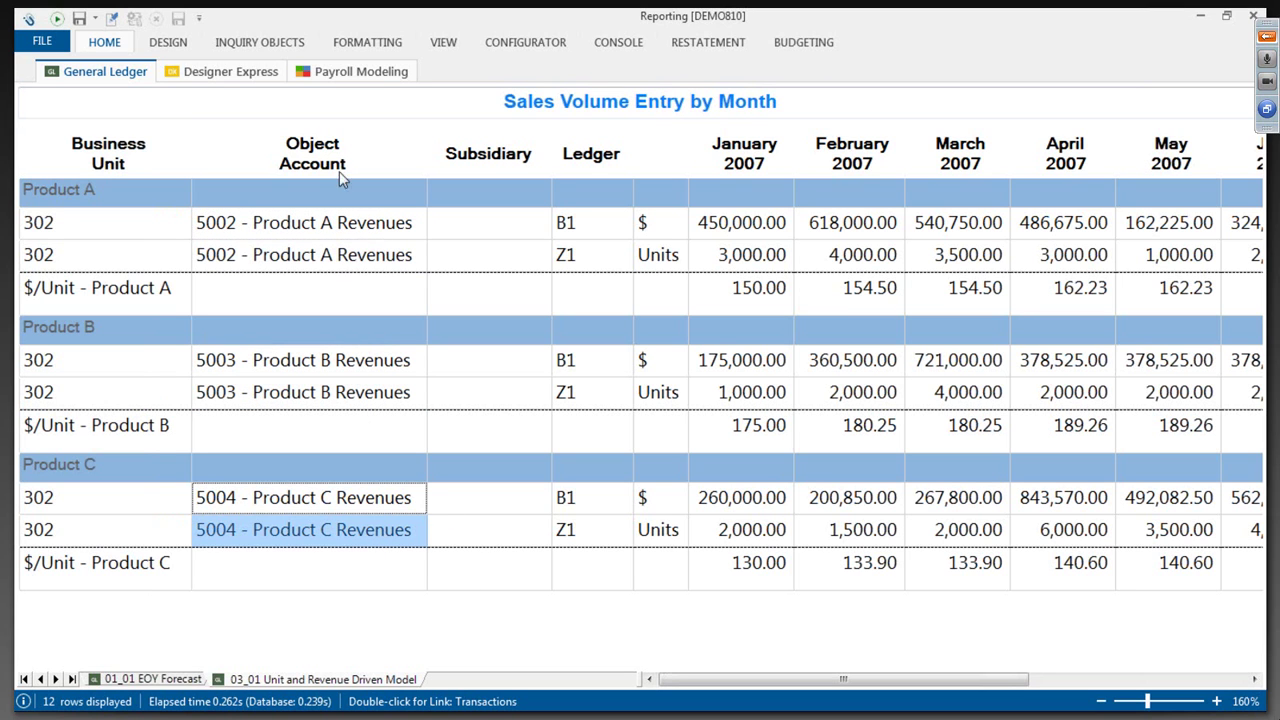
- Enter budget mode and point out Product A's editable units and dollar cells
{"action": "left_click", "coordinate": [112, 28]}
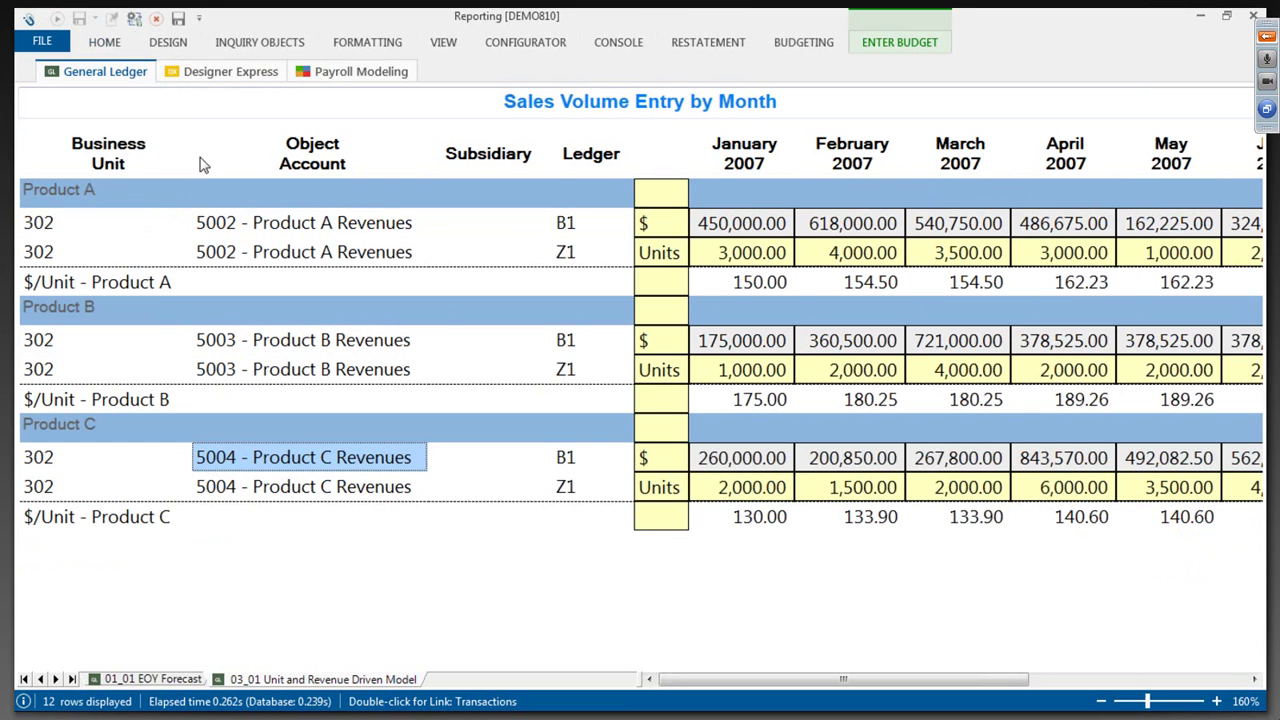
{"action": "left_click", "coordinate": [812, 256]}
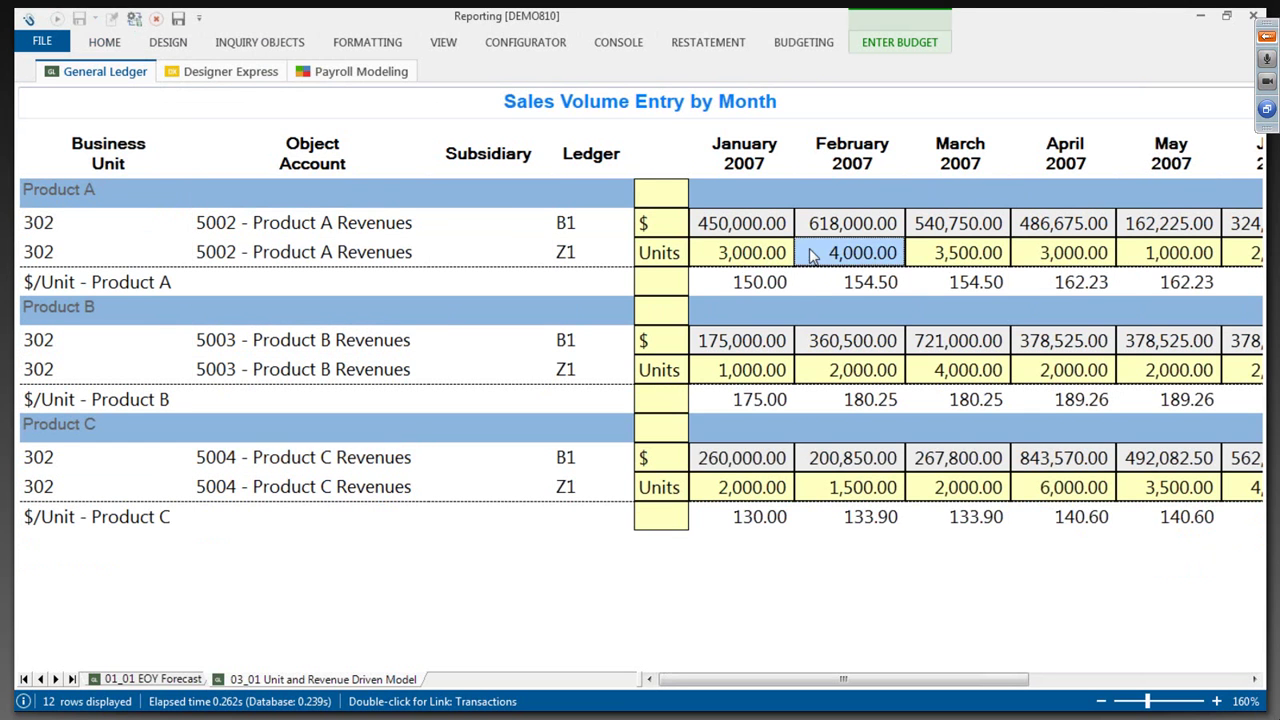
{"action": "left_click", "coordinate": [966, 256]}
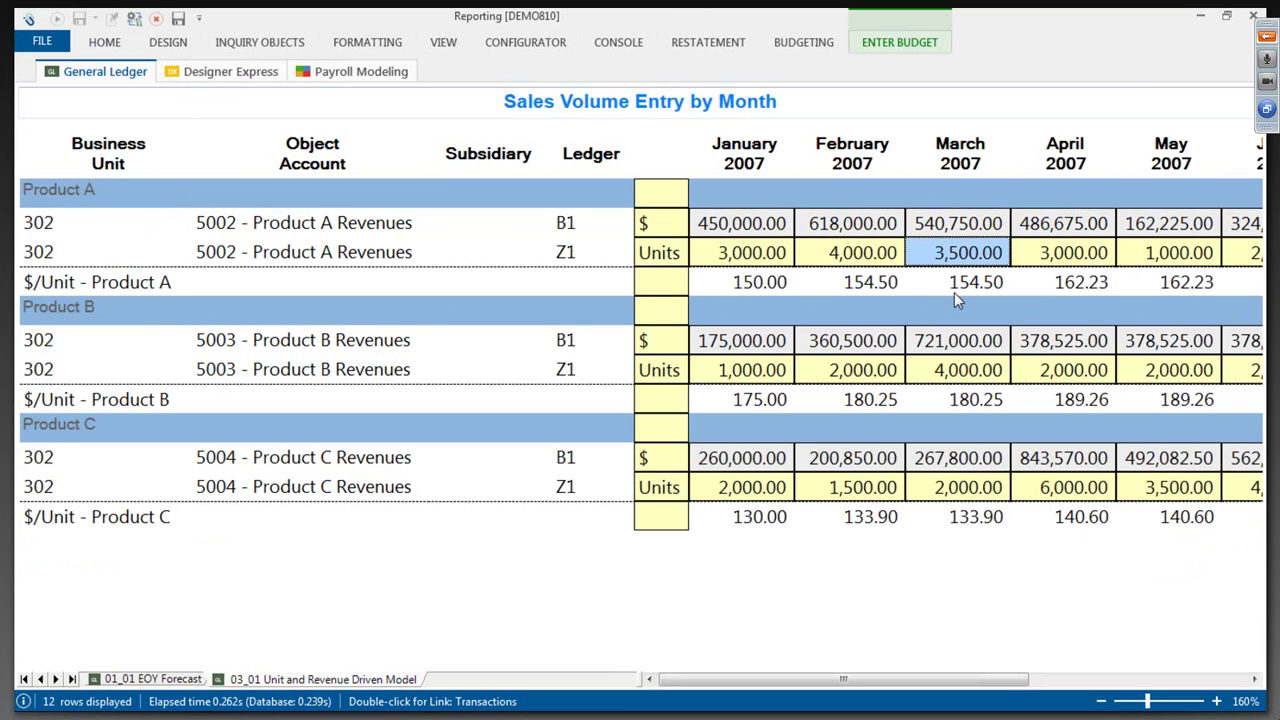
{"action": "left_click", "coordinate": [739, 229]}
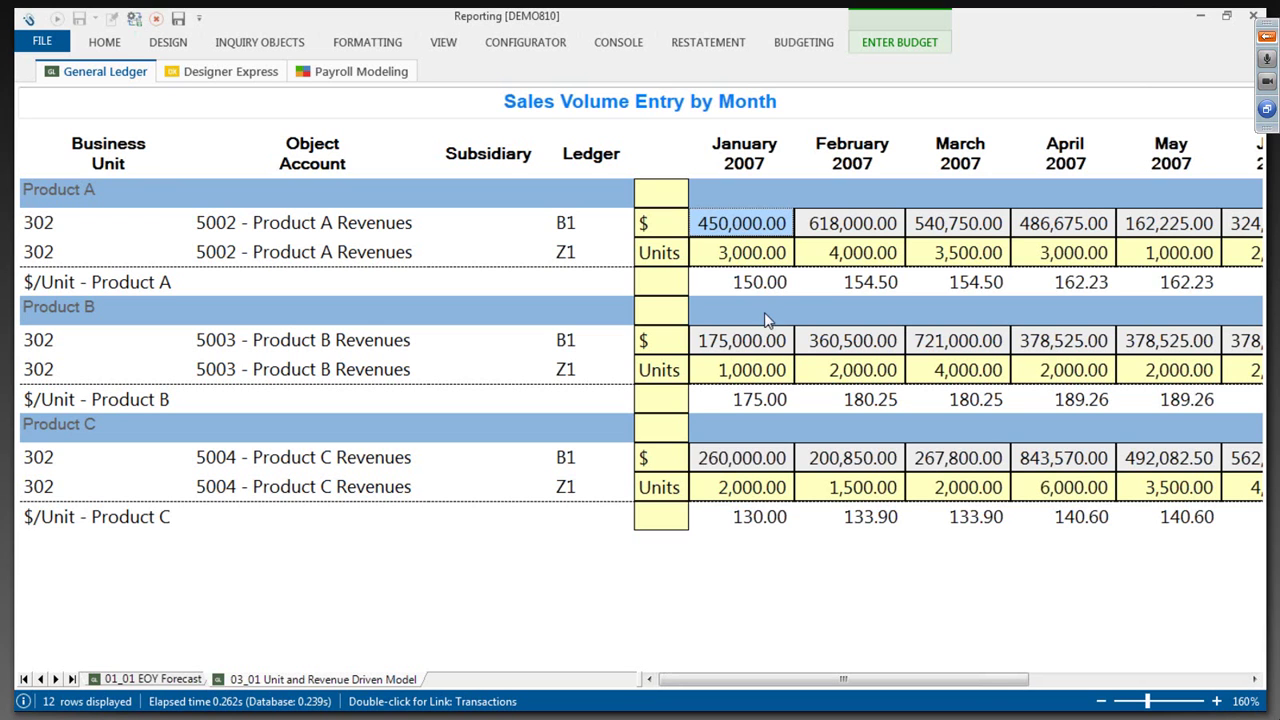
- In the 5002 Product A Units row, enter 4000, 45000 and 5000 for January to March
{"action": "left_click", "coordinate": [755, 262]}
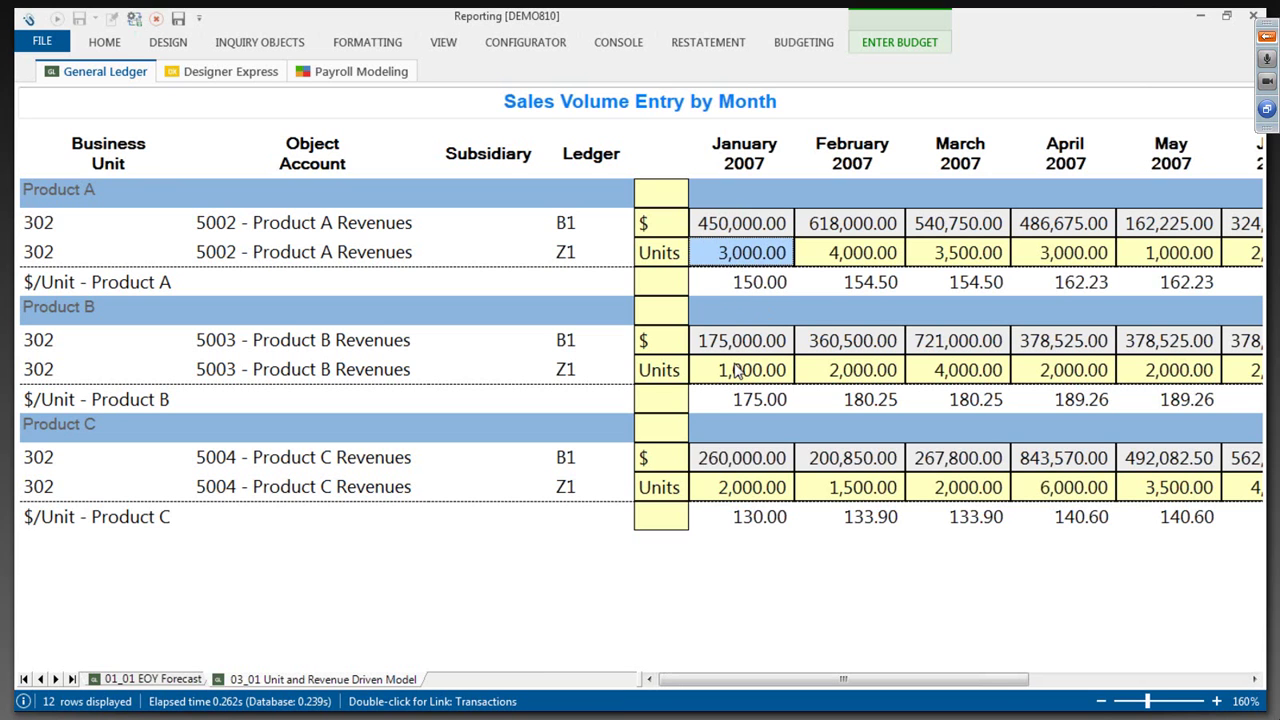
{"action": "type", "text": "4000"}
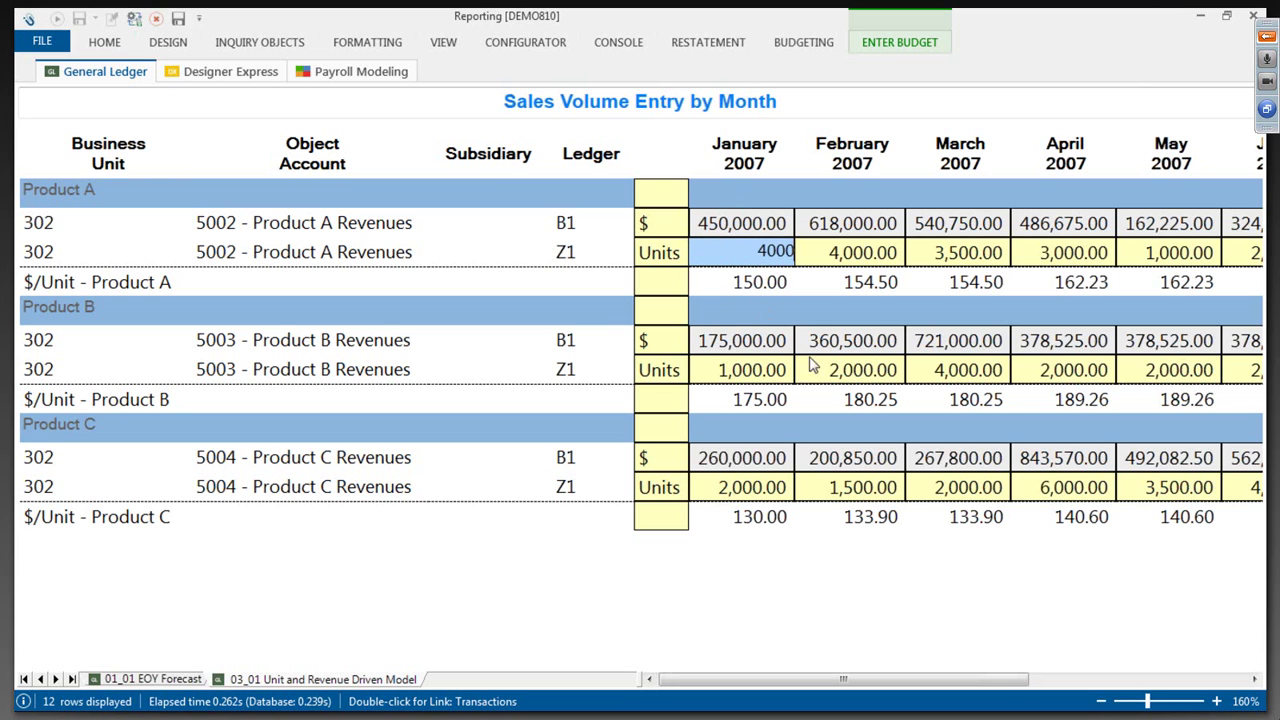
{"action": "left_click", "coordinate": [858, 262]}
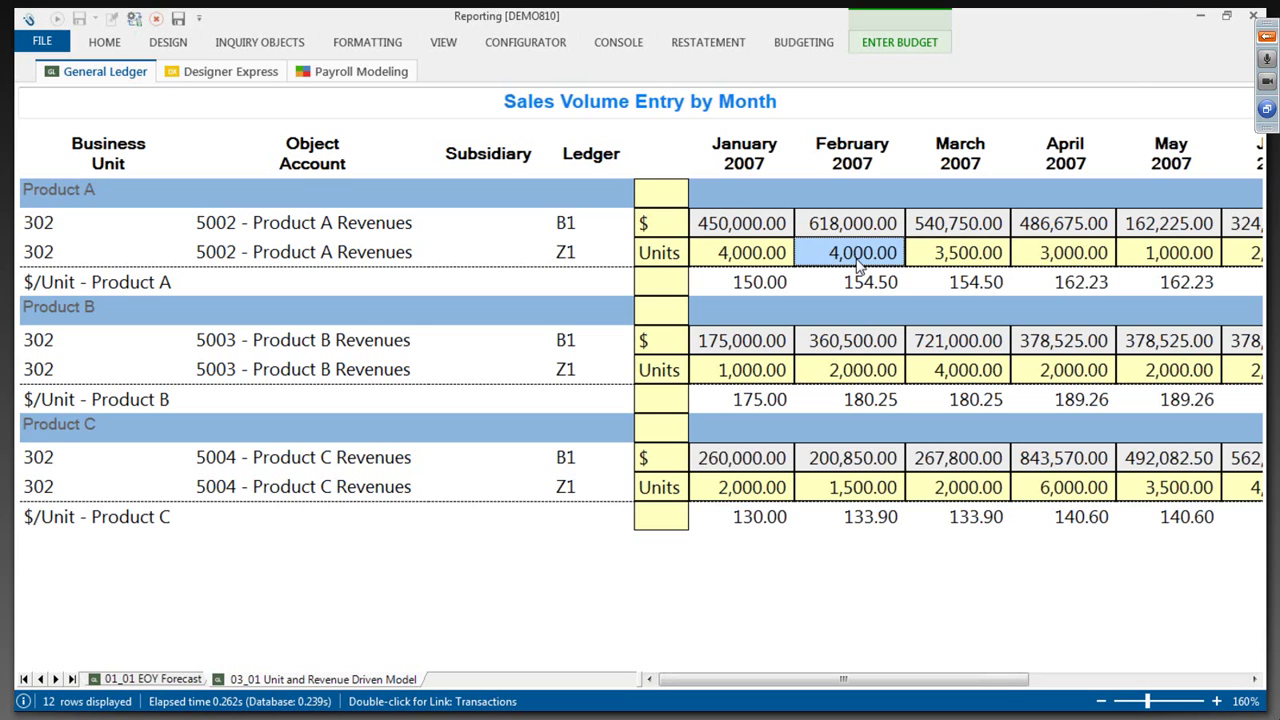
{"action": "type", "text": "45000"}
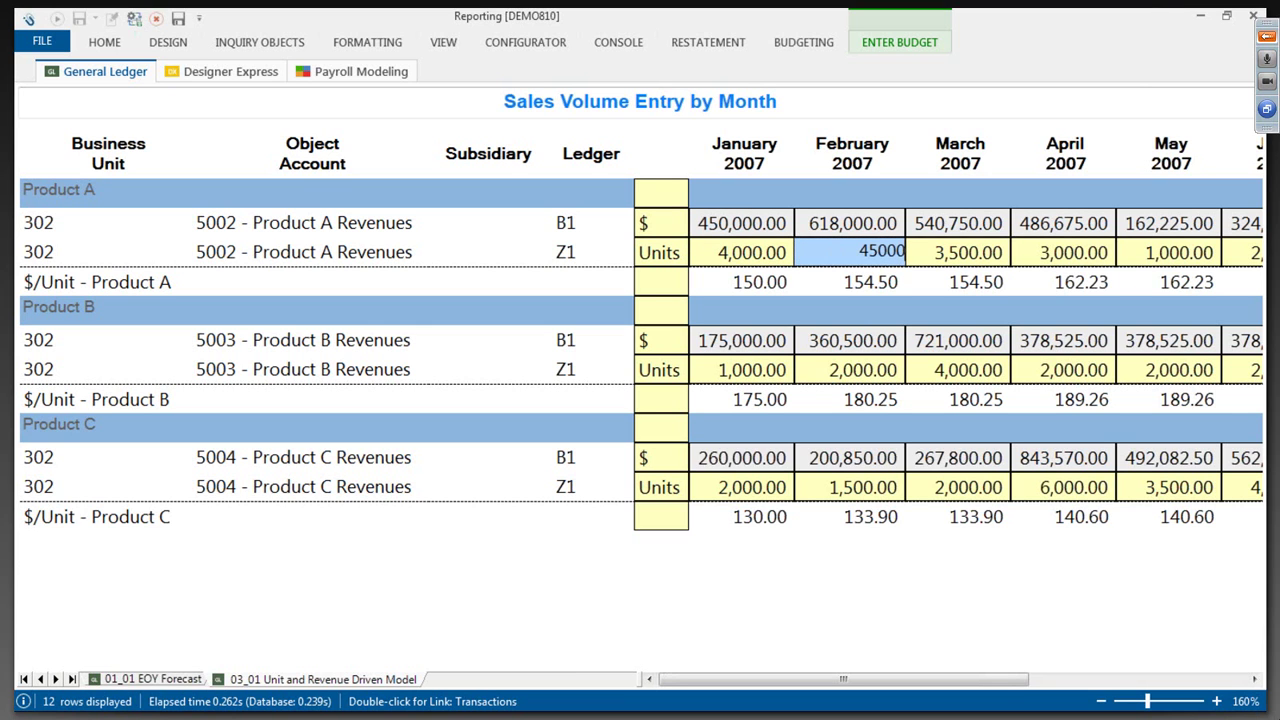
{"action": "left_click", "coordinate": [932, 254]}
{"action": "type", "text": "5000"}
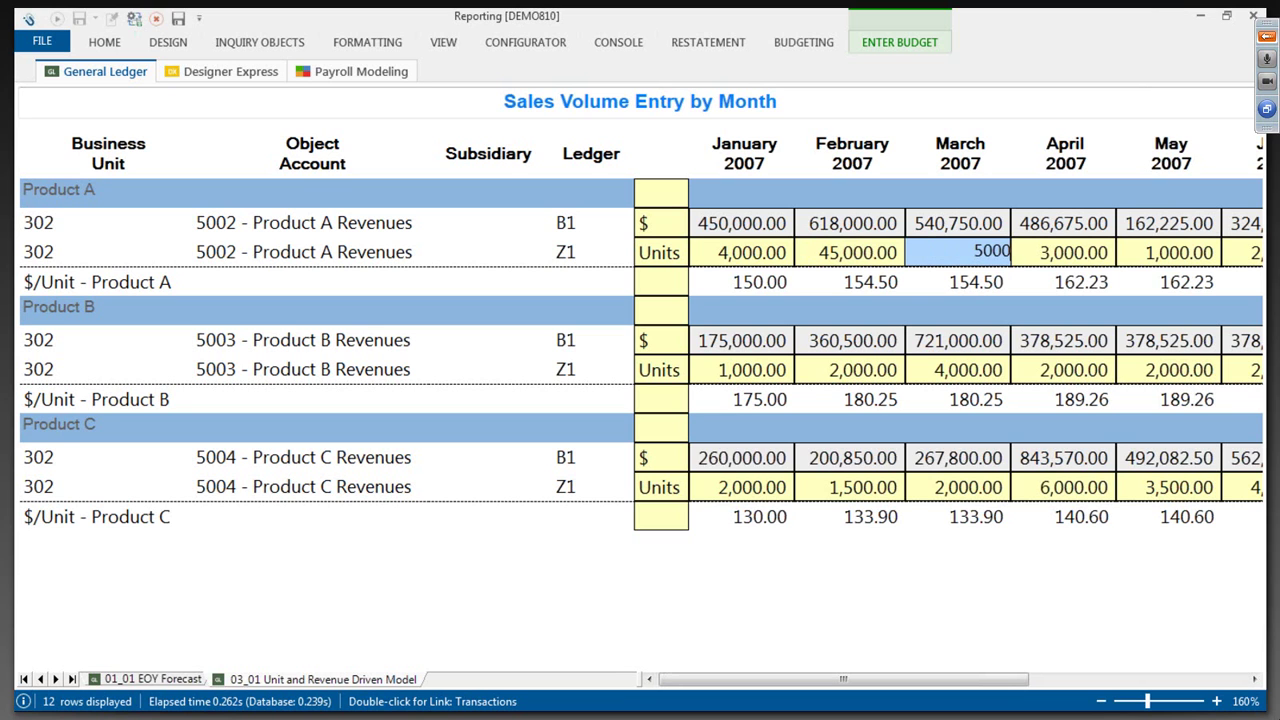
{"action": "left_click", "coordinate": [1038, 258]}
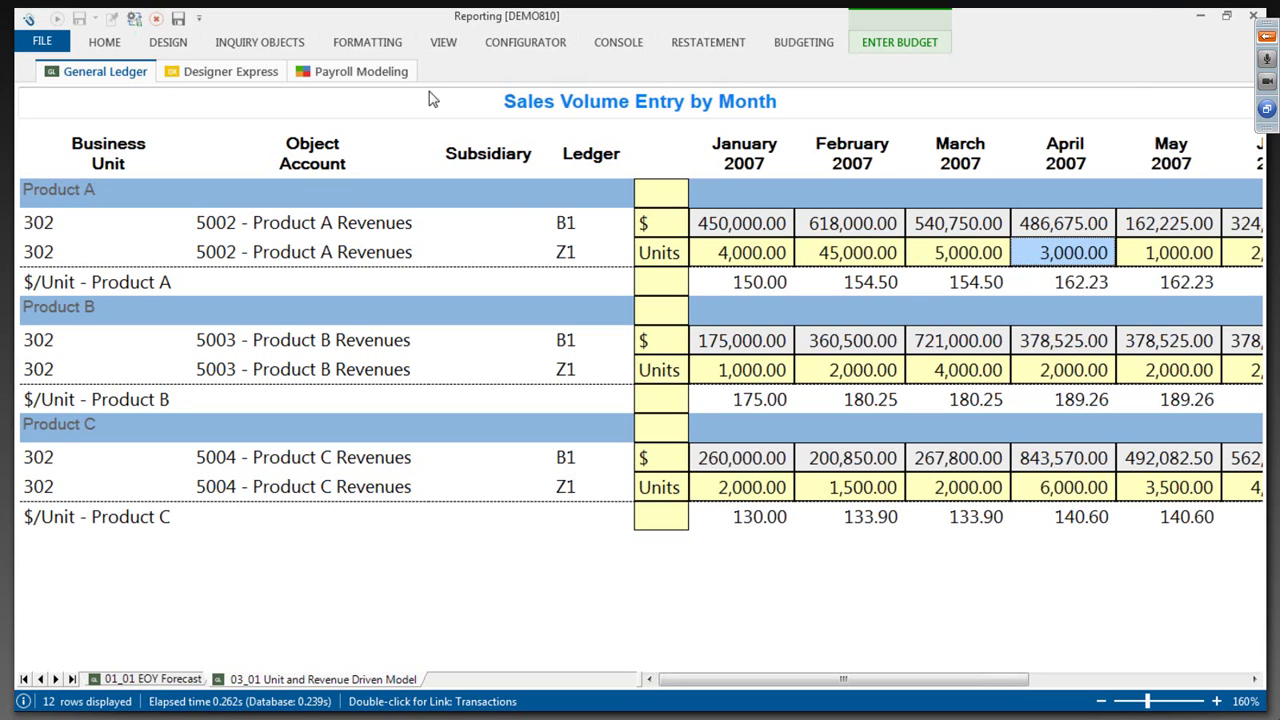
- Apply and finish budget entry, confirming the save in the Reporting Question dialog
{"action": "left_click", "coordinate": [134, 19]}
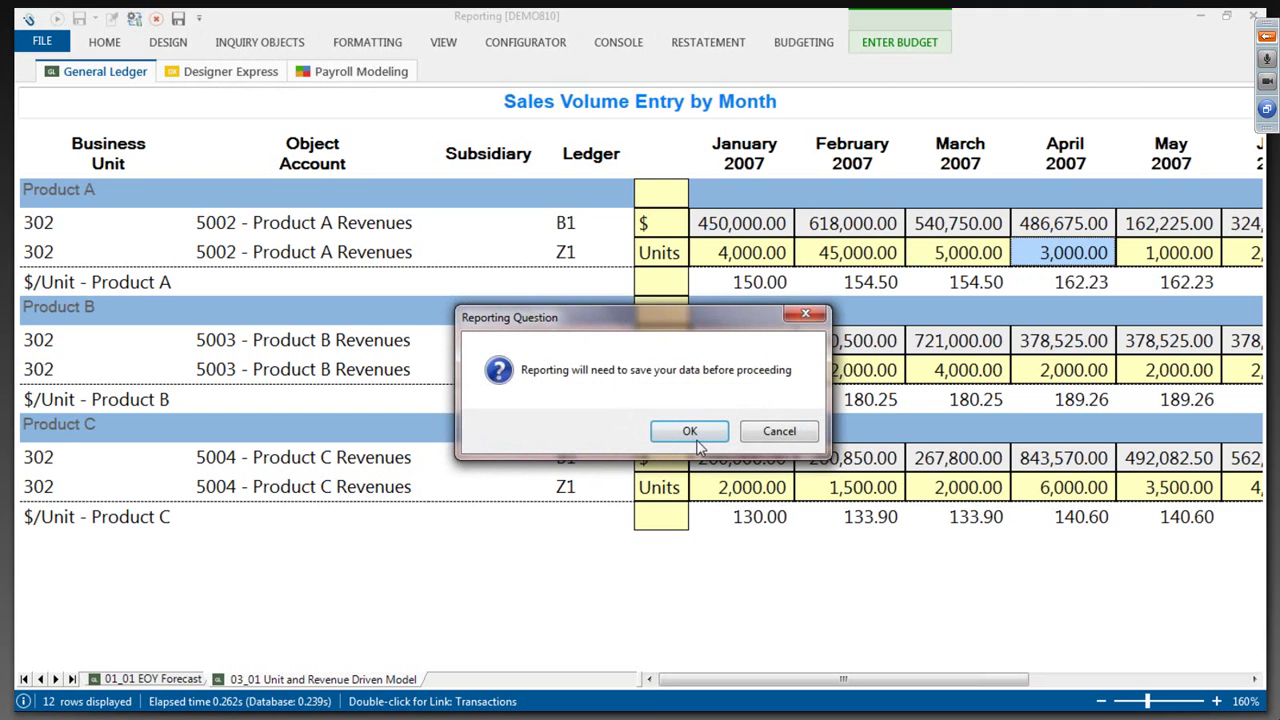
{"action": "left_click", "coordinate": [690, 432]}
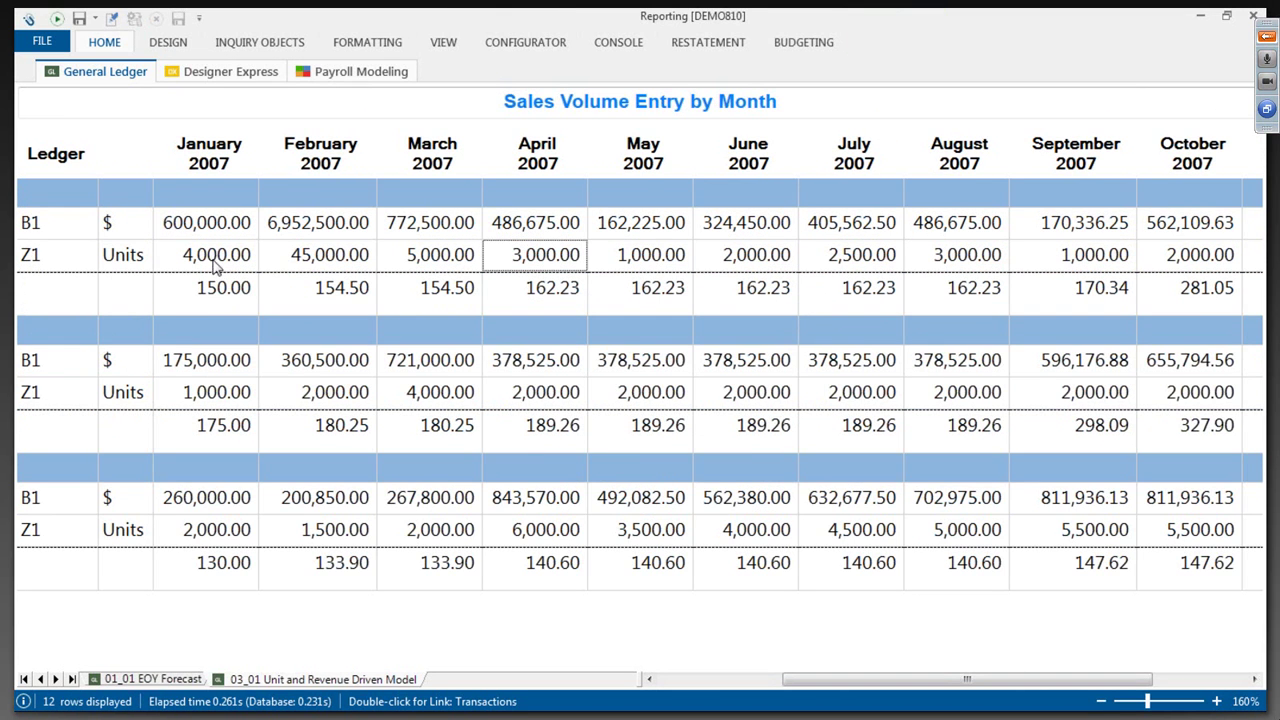
{"action": "left_click_drag", "start_coordinate": [862, 679], "coordinate": [738, 670]}
- Highlight Product A's recalculated revenue (600,000; 6,952,500; 772,500) and units, then return to the slides
{"action": "left_click", "coordinate": [718, 228]}
{"action": "left_click_drag", "start_coordinate": [718, 228], "coordinate": [940, 226]}
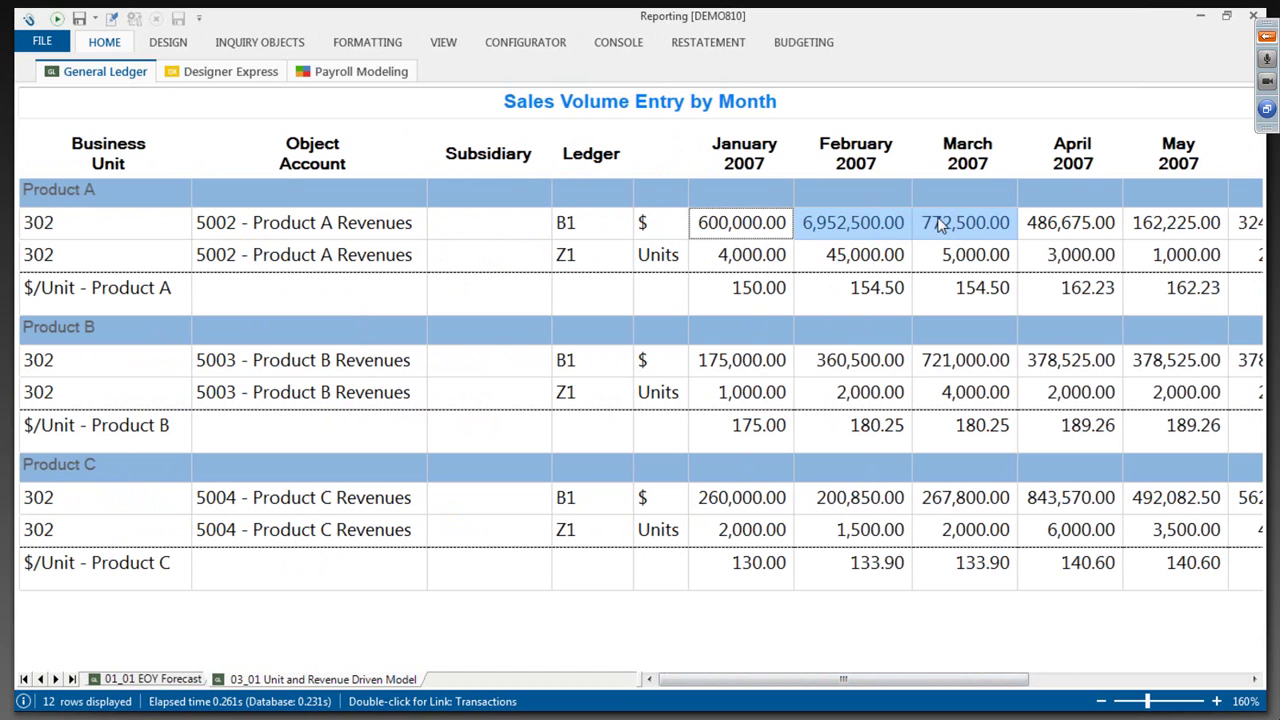
{"action": "left_click_drag", "start_coordinate": [777, 251], "coordinate": [945, 257]}
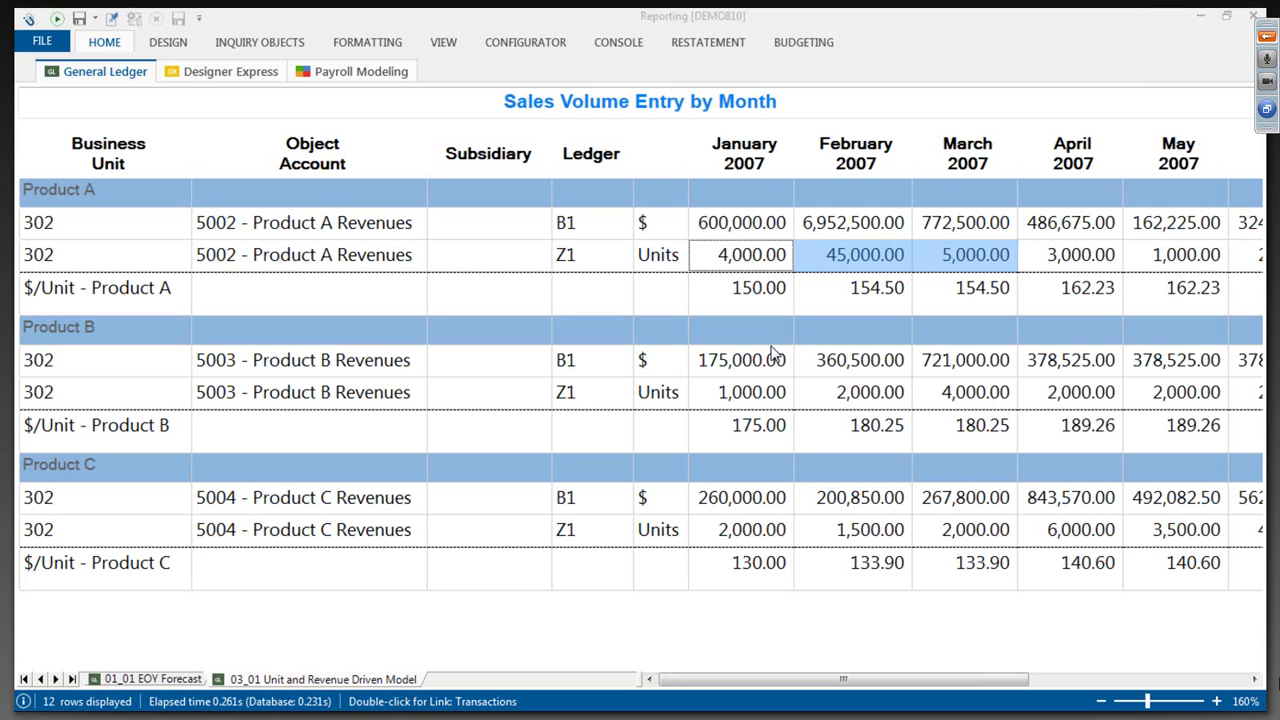
{"action": "key", "text": "alt+Tab"}
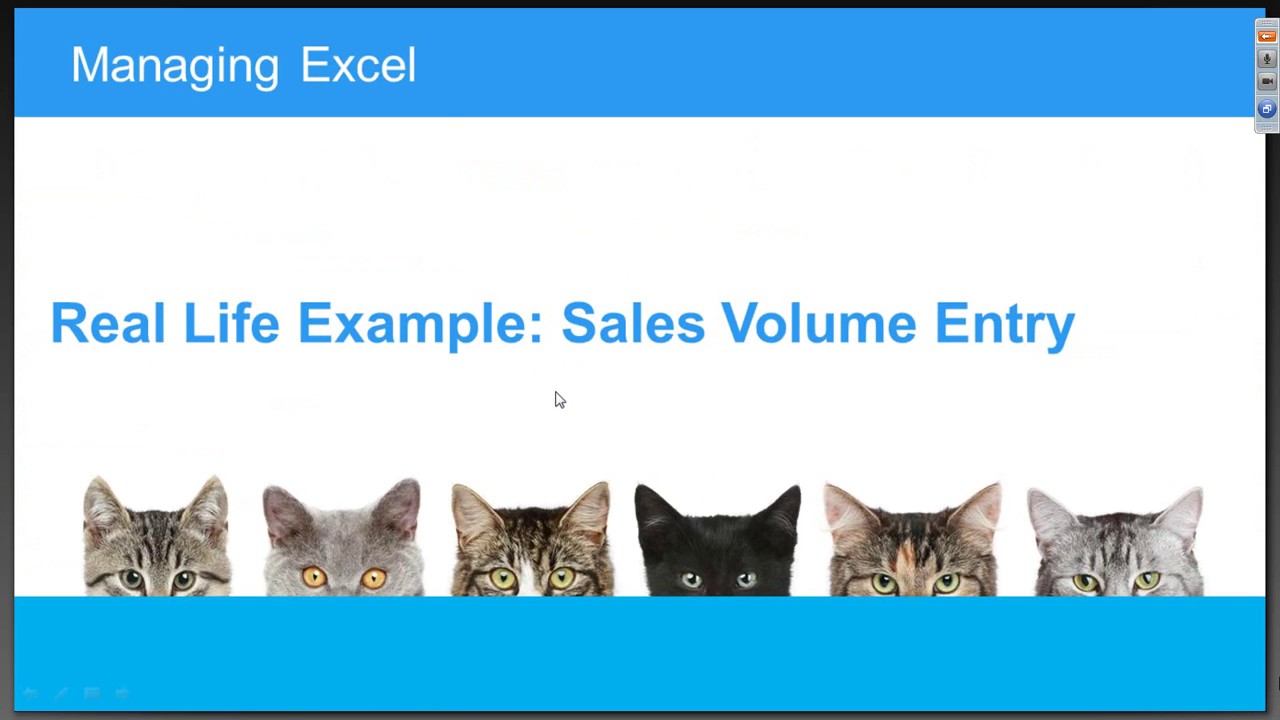
- Advance to the Payroll & Headcount collaboration slide, then return to the Sales Volume Entry by Month sheet
{"action": "left_click", "coordinate": [556, 397]}
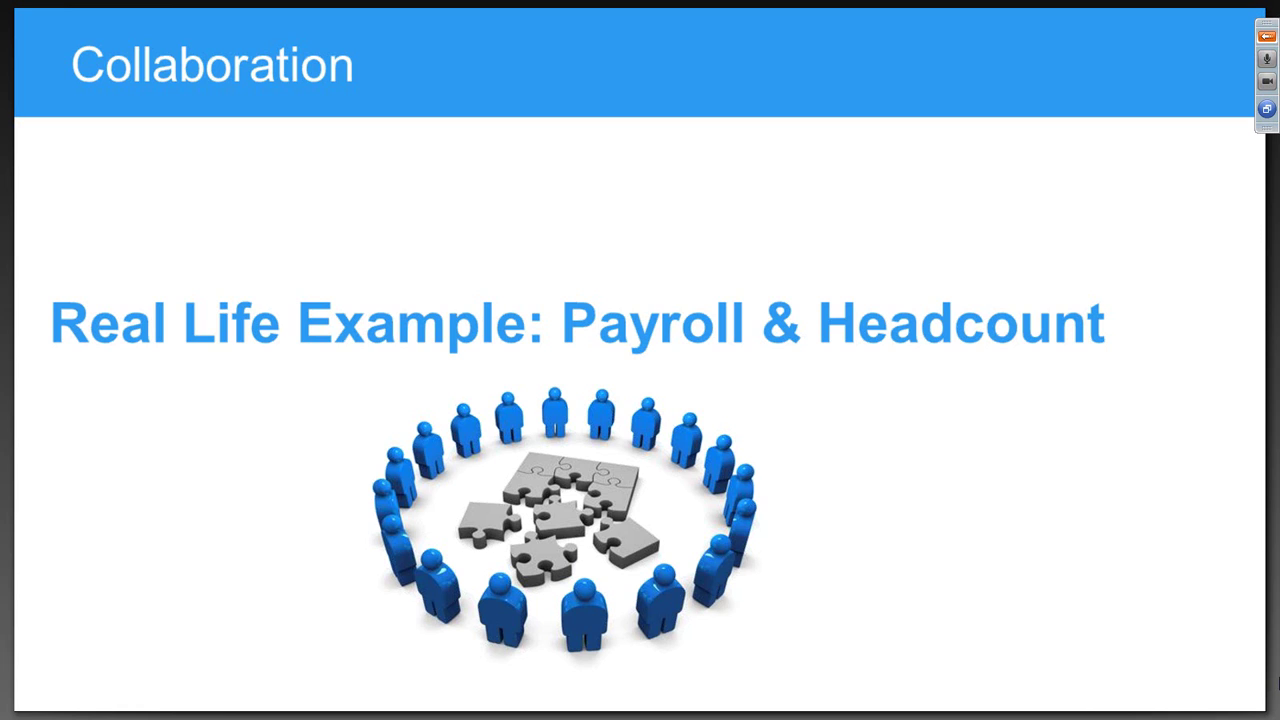
{"action": "key", "text": "alt+Tab"}
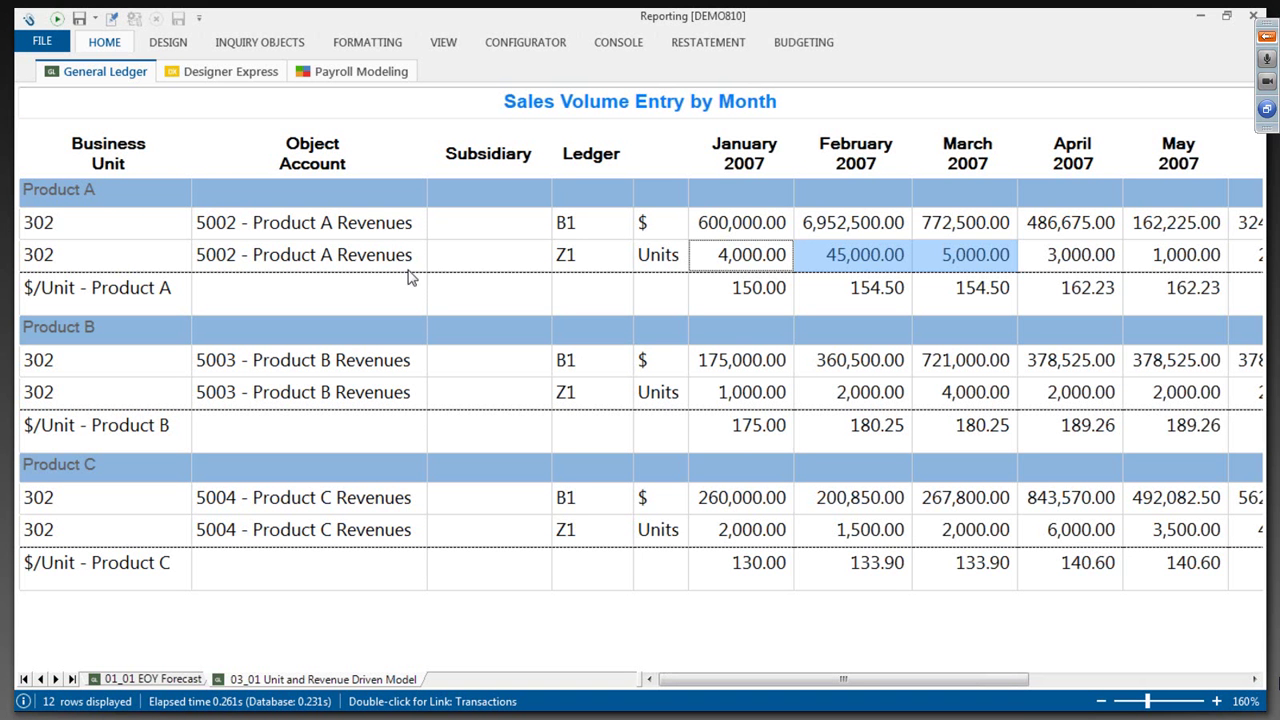
{"action": "left_click", "coordinate": [335, 76]}
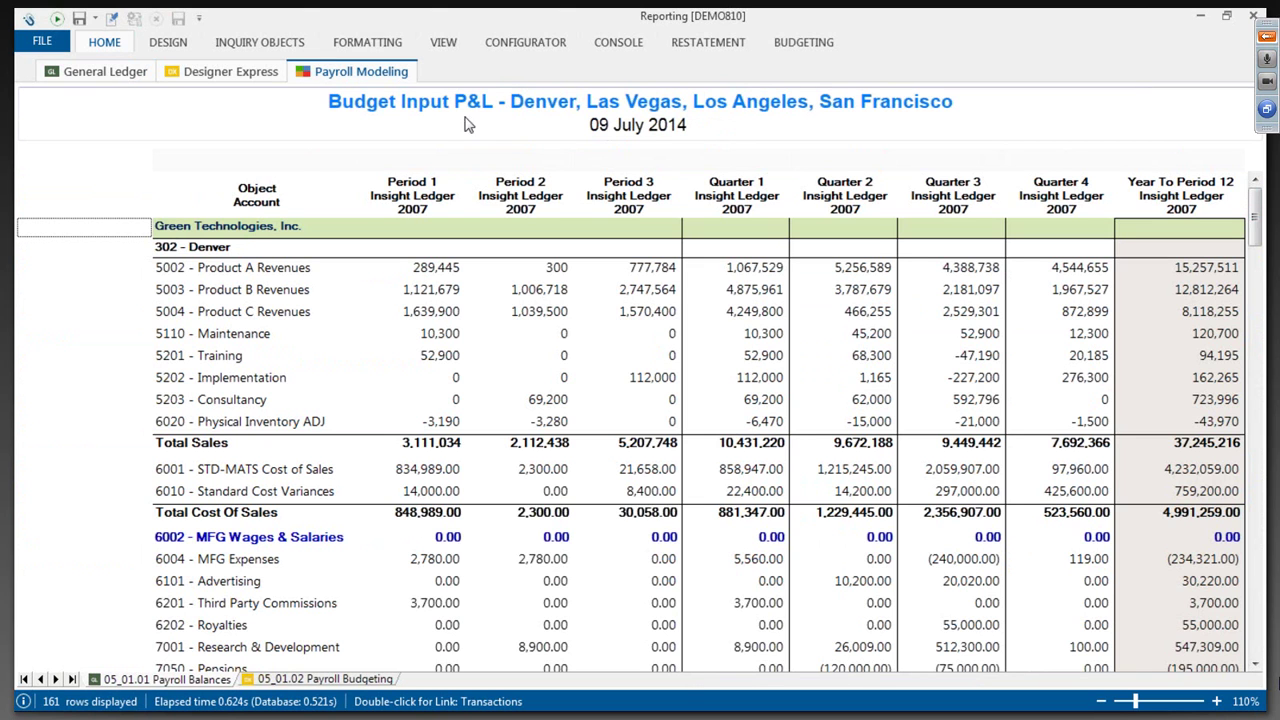
{"action": "left_click", "coordinate": [207, 251]}
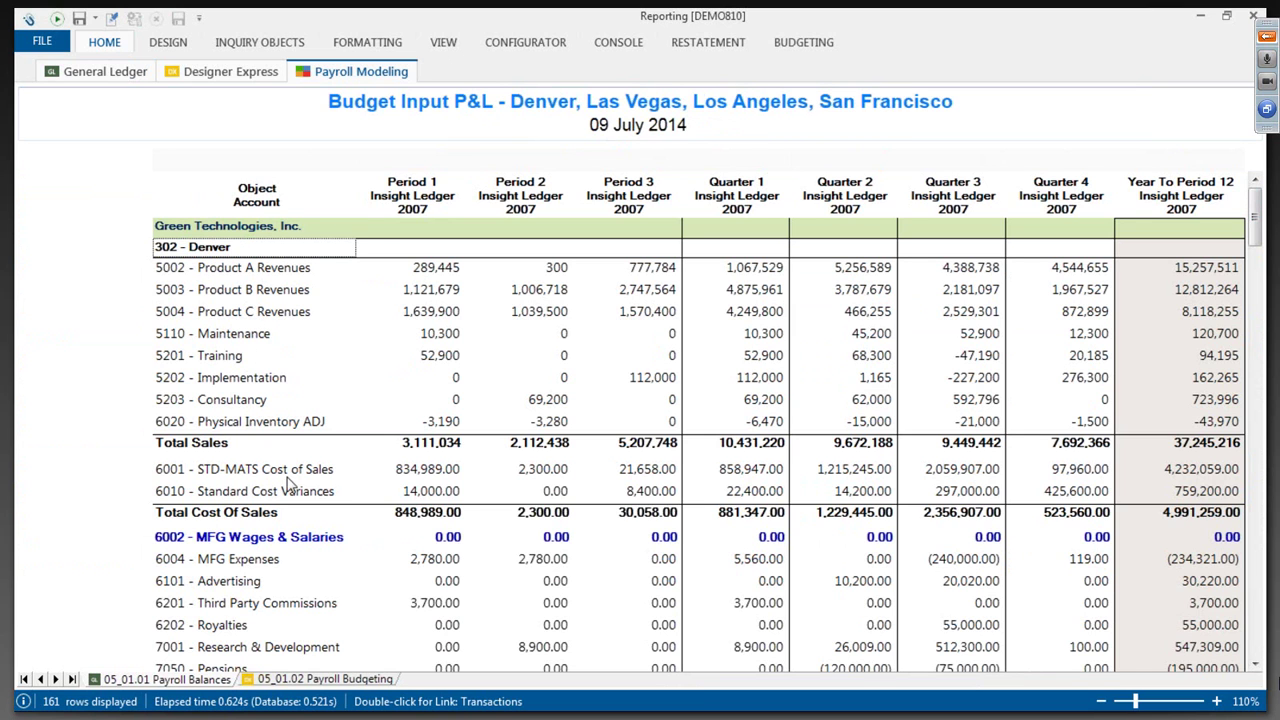
{"action": "left_click_drag", "start_coordinate": [225, 541], "coordinate": [668, 550]}
{"action": "left_click_drag", "start_coordinate": [457, 541], "coordinate": [1050, 541]}
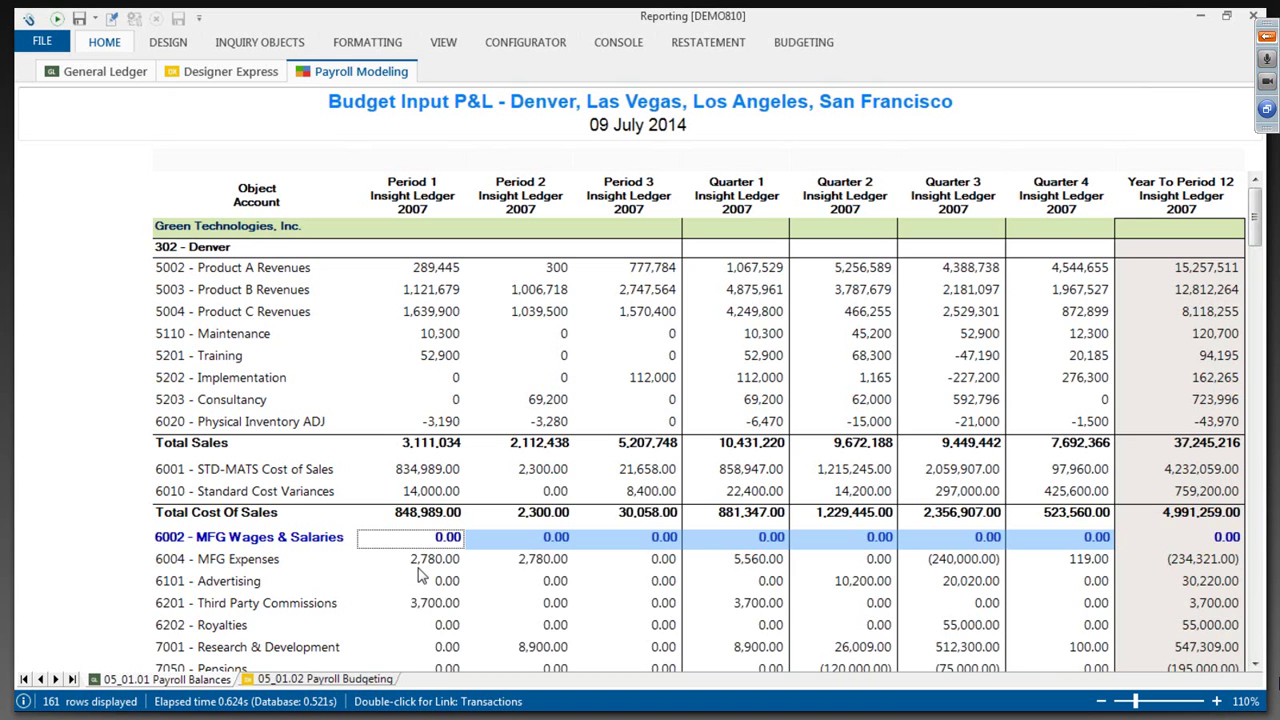
- Open the 05_01.02 Payroll Budgeting sheet and switch the Employee Payroll Forecast into budget-entry mode
{"action": "left_click", "coordinate": [310, 680]}
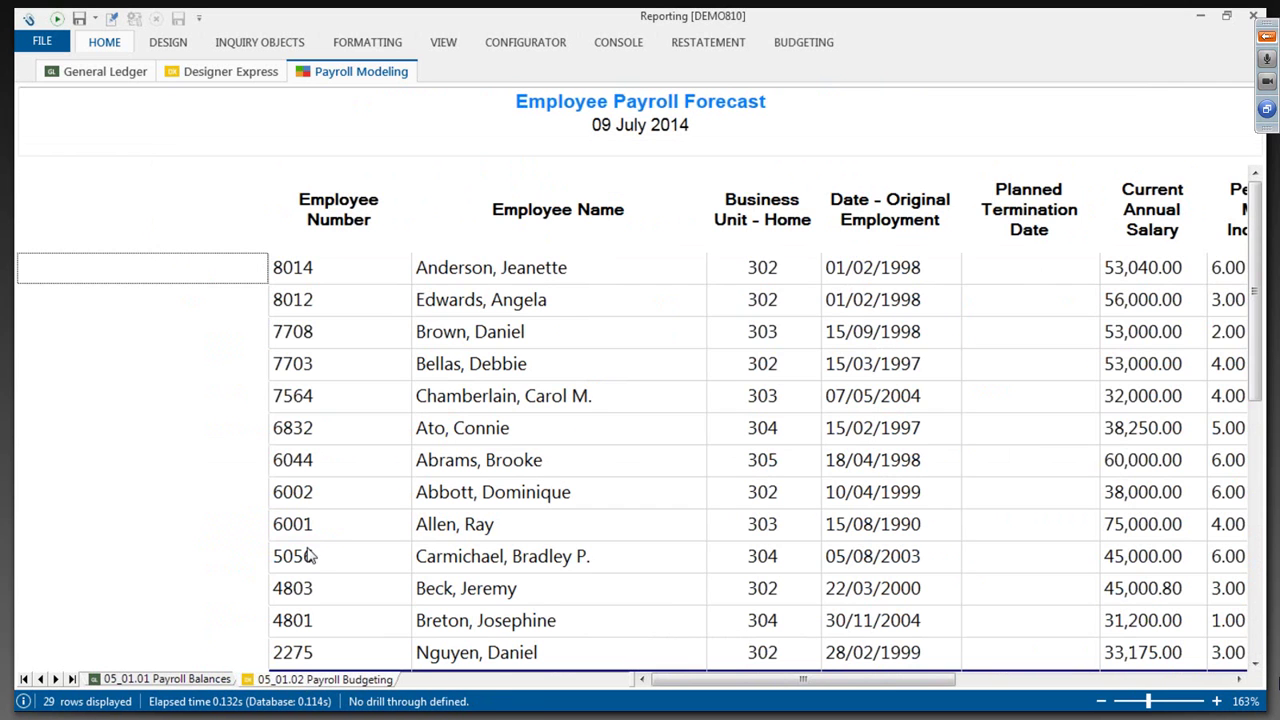
{"action": "left_click_drag", "start_coordinate": [912, 683], "coordinate": [930, 683]}
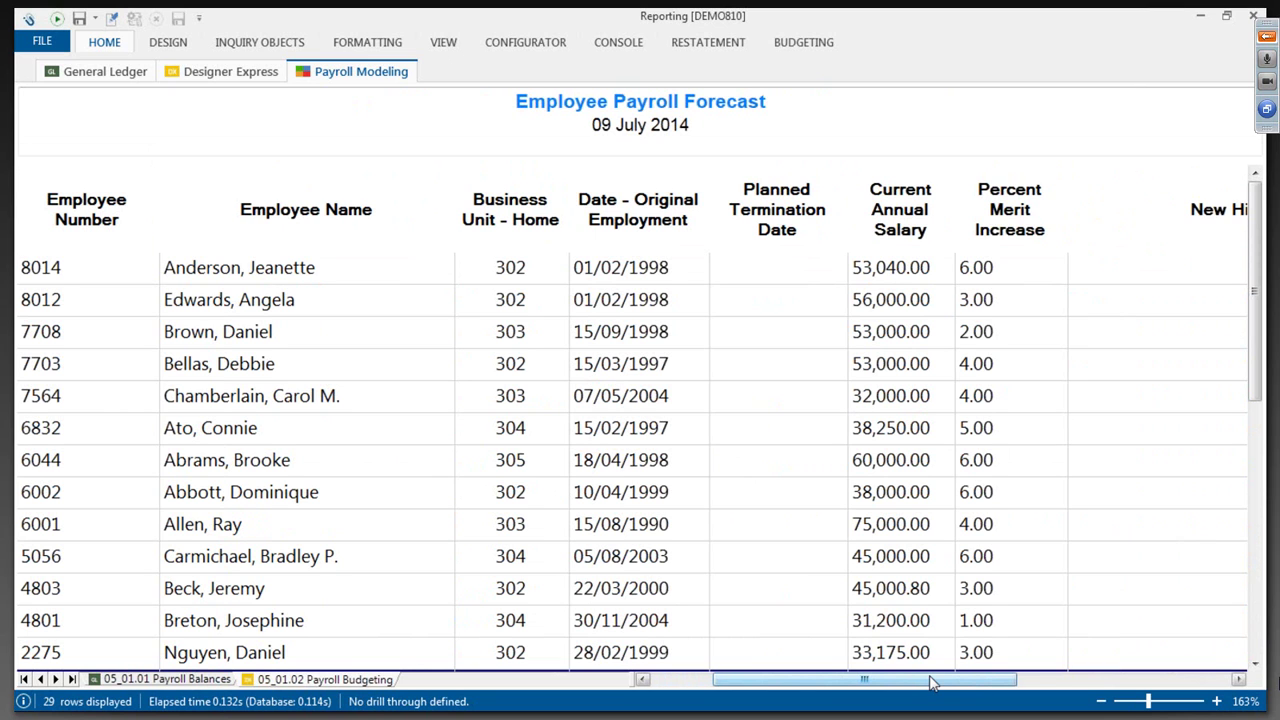
{"action": "left_click", "coordinate": [111, 21]}
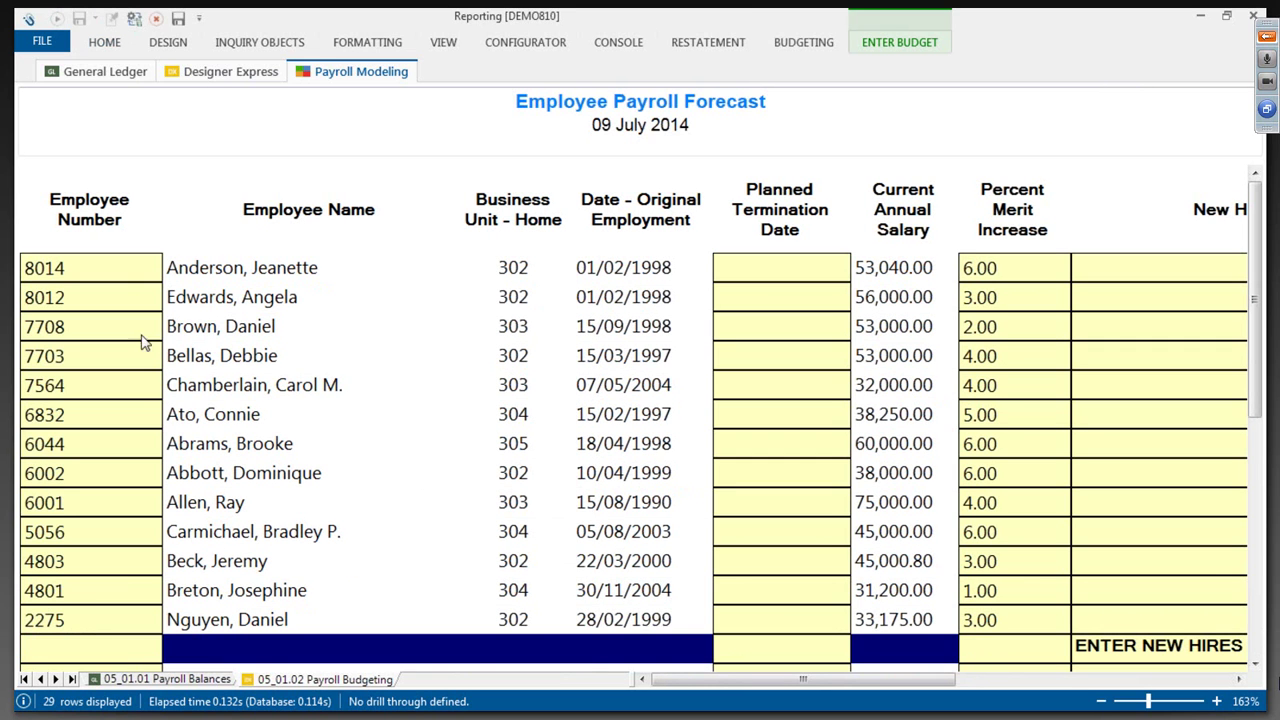
- Enter Percent Merit Increase 5 for employee 8014, 3.5 for 7564 and 4.5 for 6001
{"action": "left_click", "coordinate": [117, 230]}
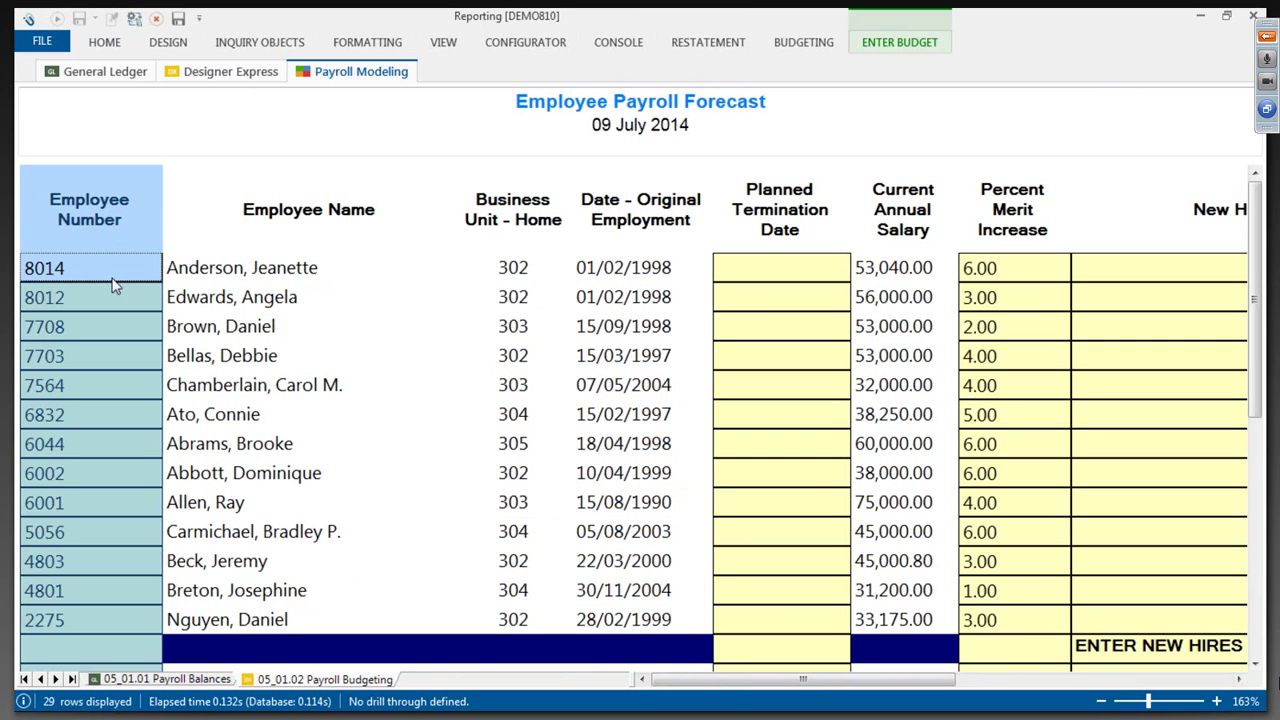
{"action": "left_click", "coordinate": [115, 273]}
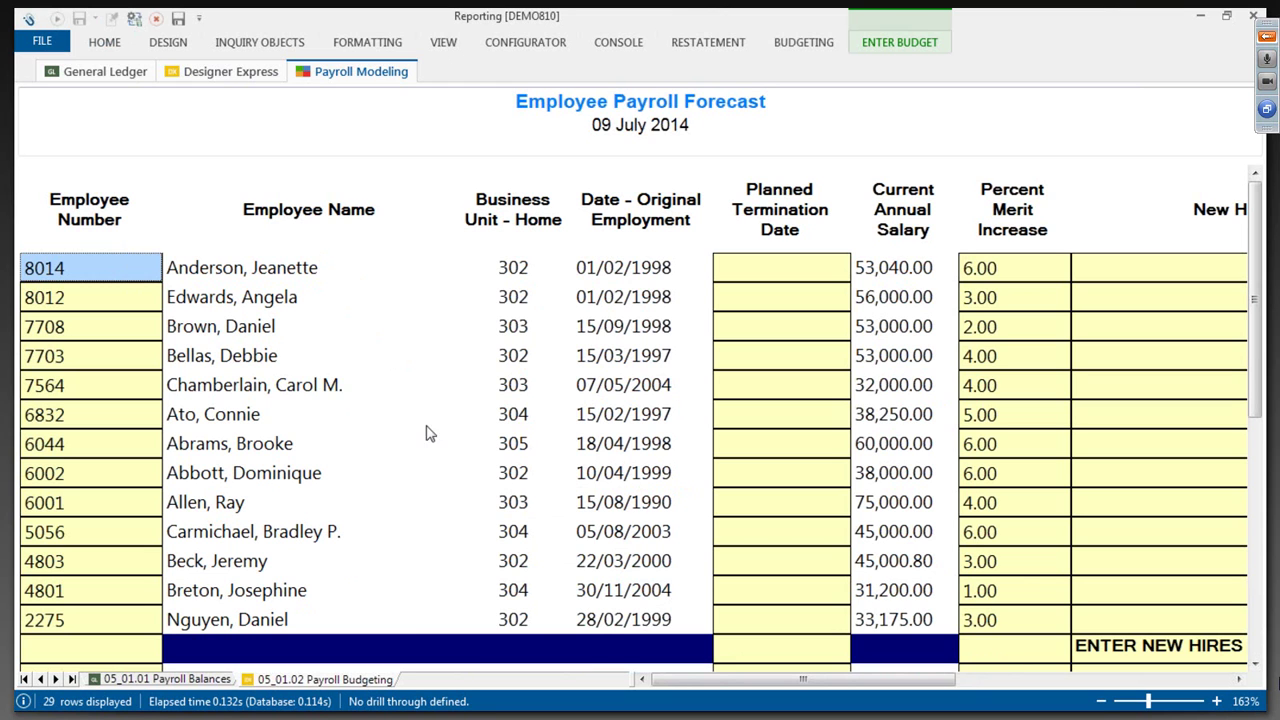
{"action": "left_click", "coordinate": [1016, 232]}
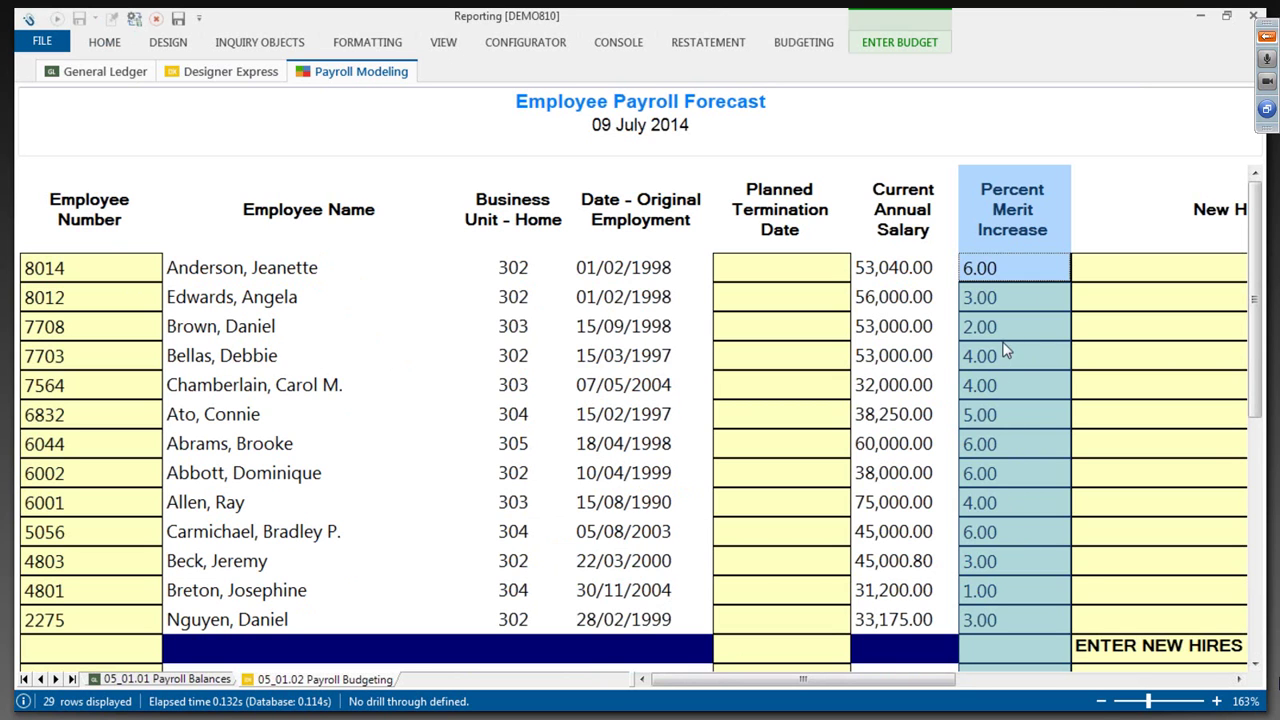
{"action": "left_click", "coordinate": [1058, 270]}
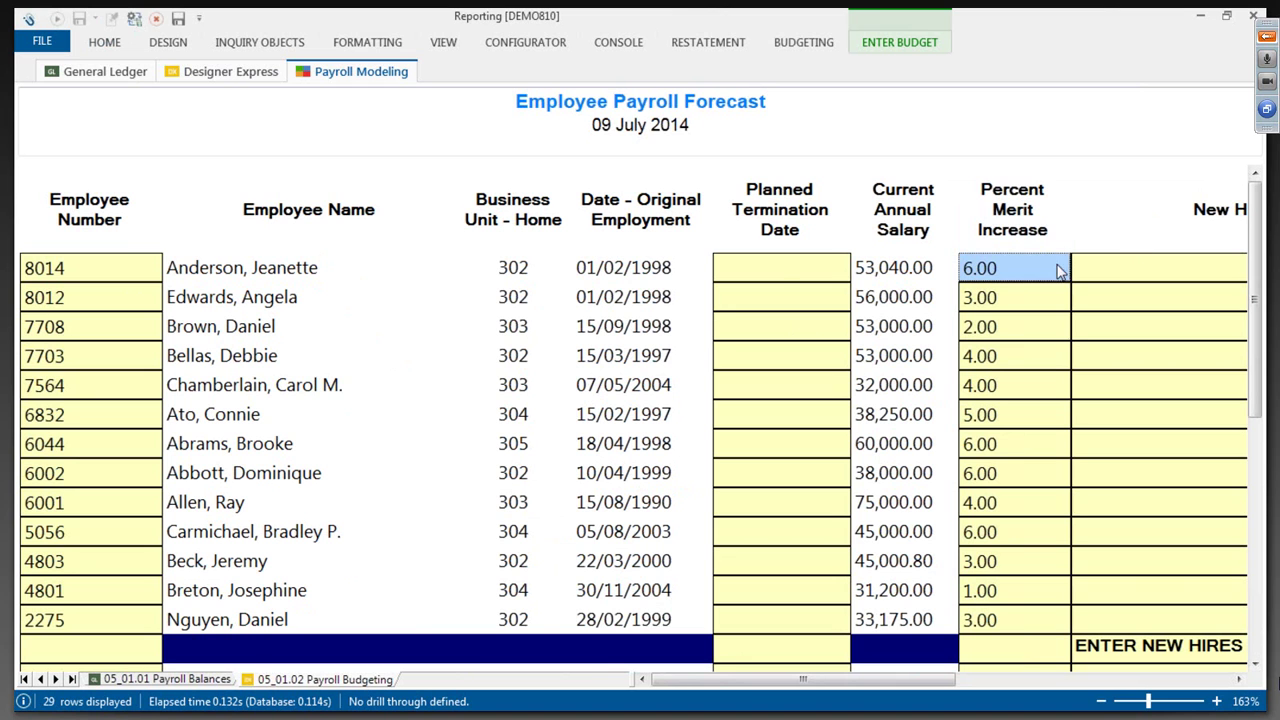
{"action": "type", "text": "5"}
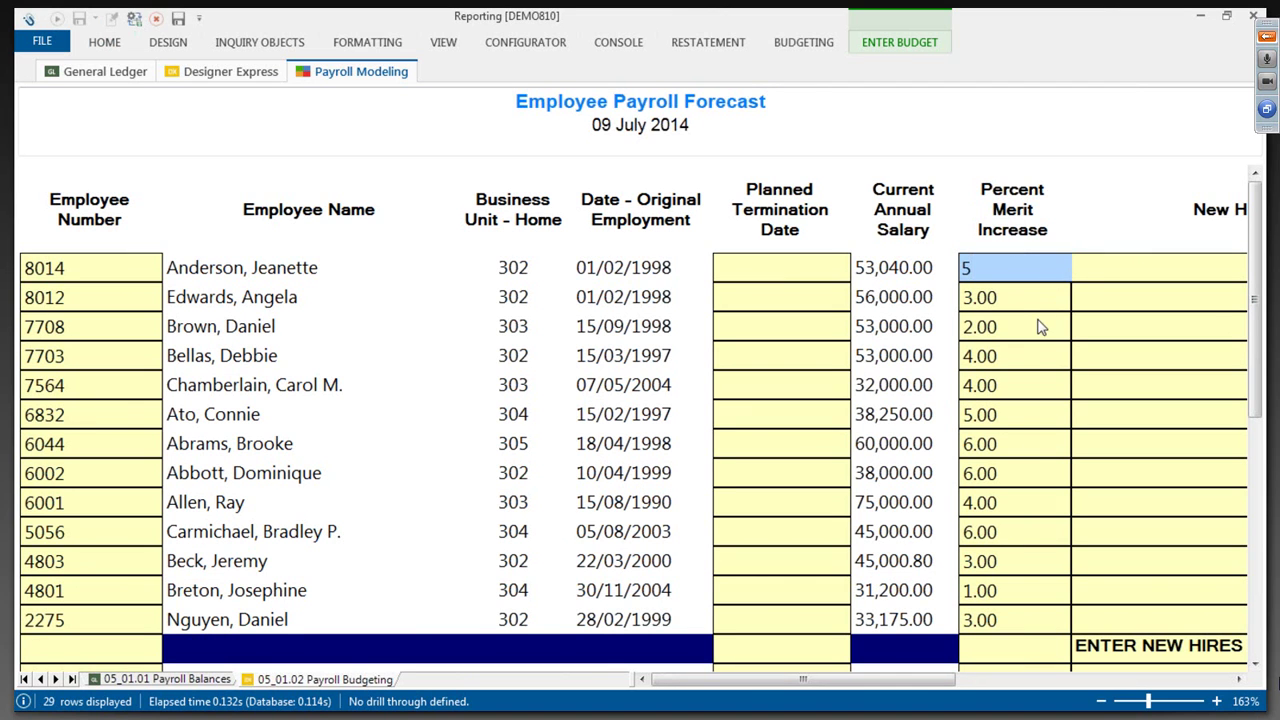
{"action": "left_click", "coordinate": [1013, 389]}
{"action": "type", "text": "3.5"}
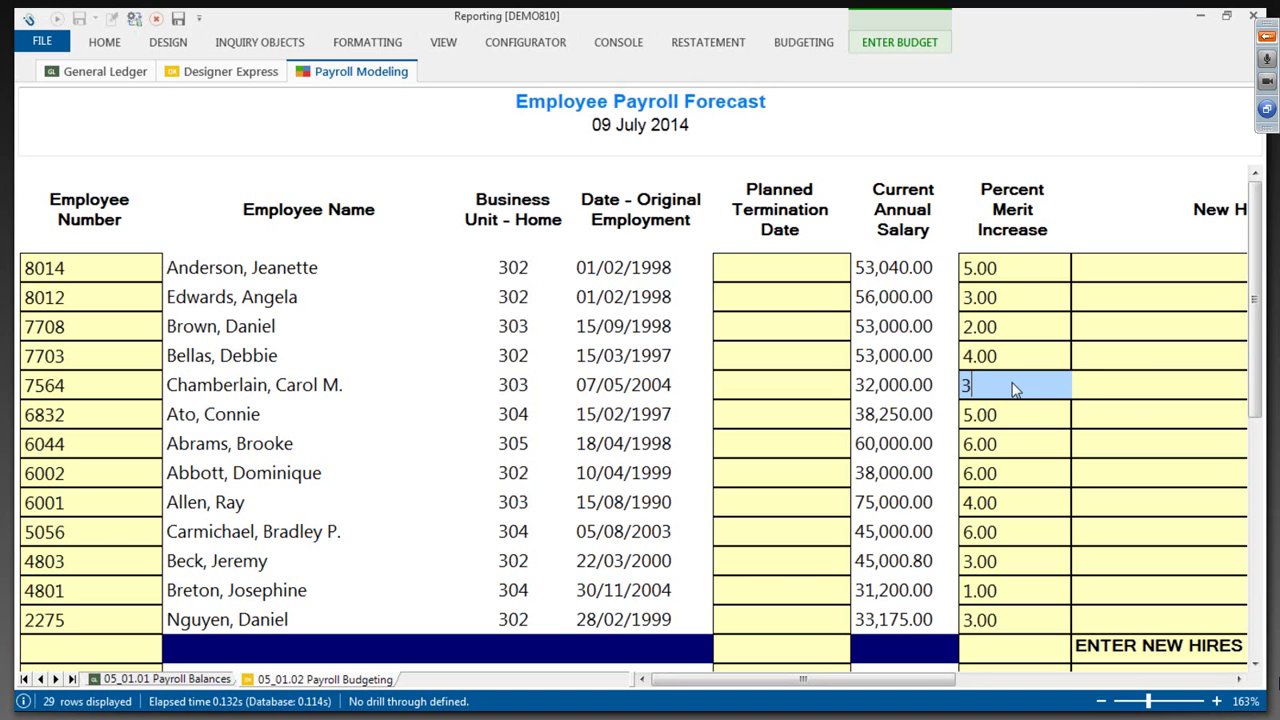
{"action": "left_click", "coordinate": [1018, 509]}
{"action": "type", "text": "4.5"}
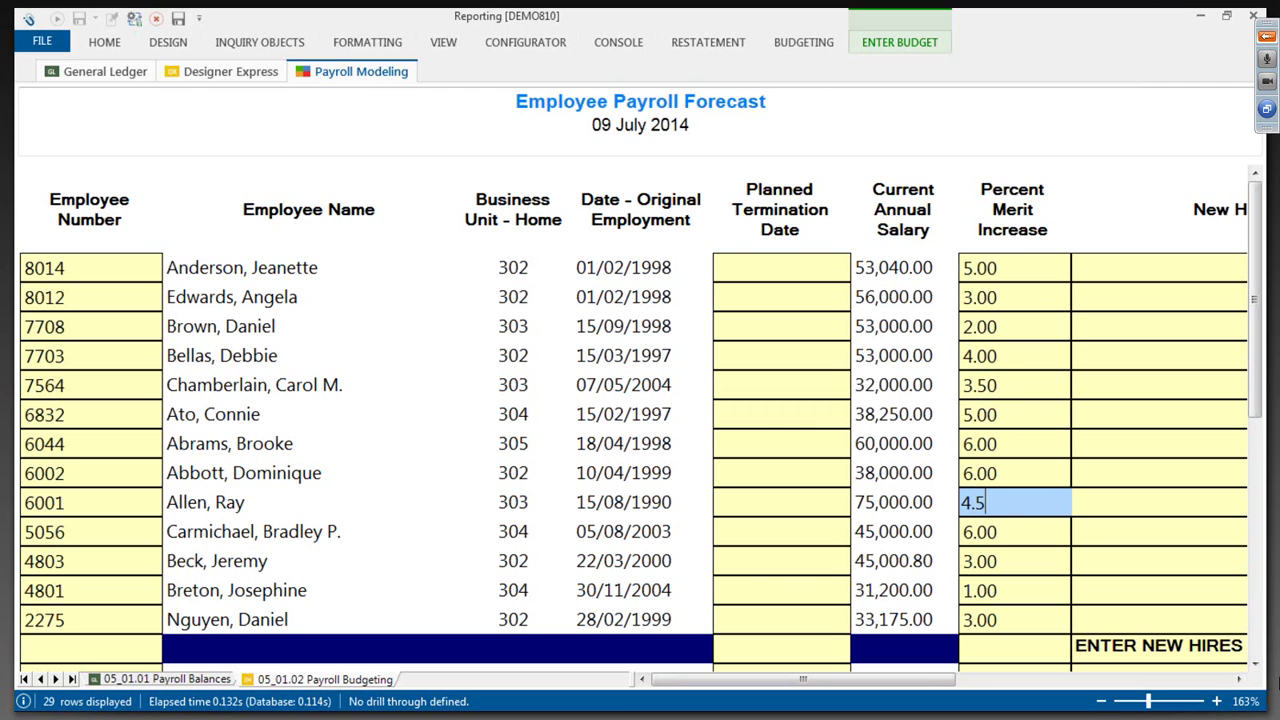
{"action": "left_click", "coordinate": [801, 596]}
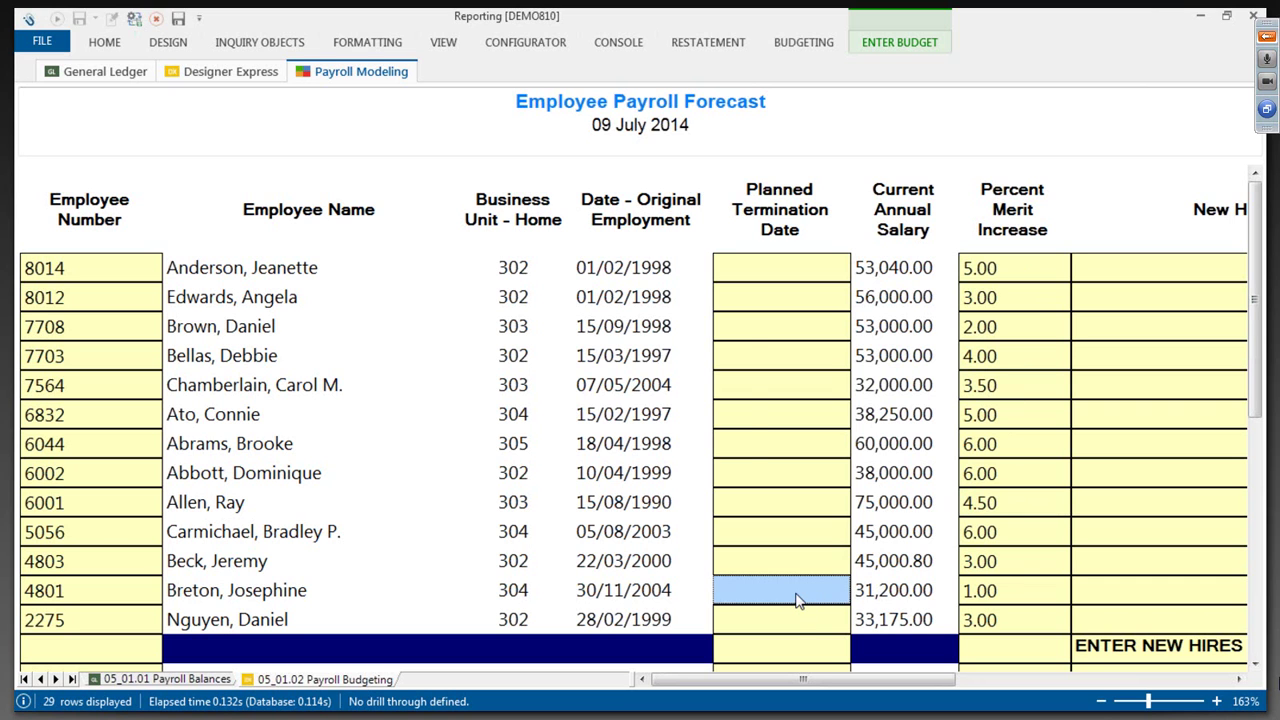
- Pick 30 September 2014 as employee 4801's Planned Termination Date in the date picker
{"action": "left_click", "coordinate": [797, 598]}
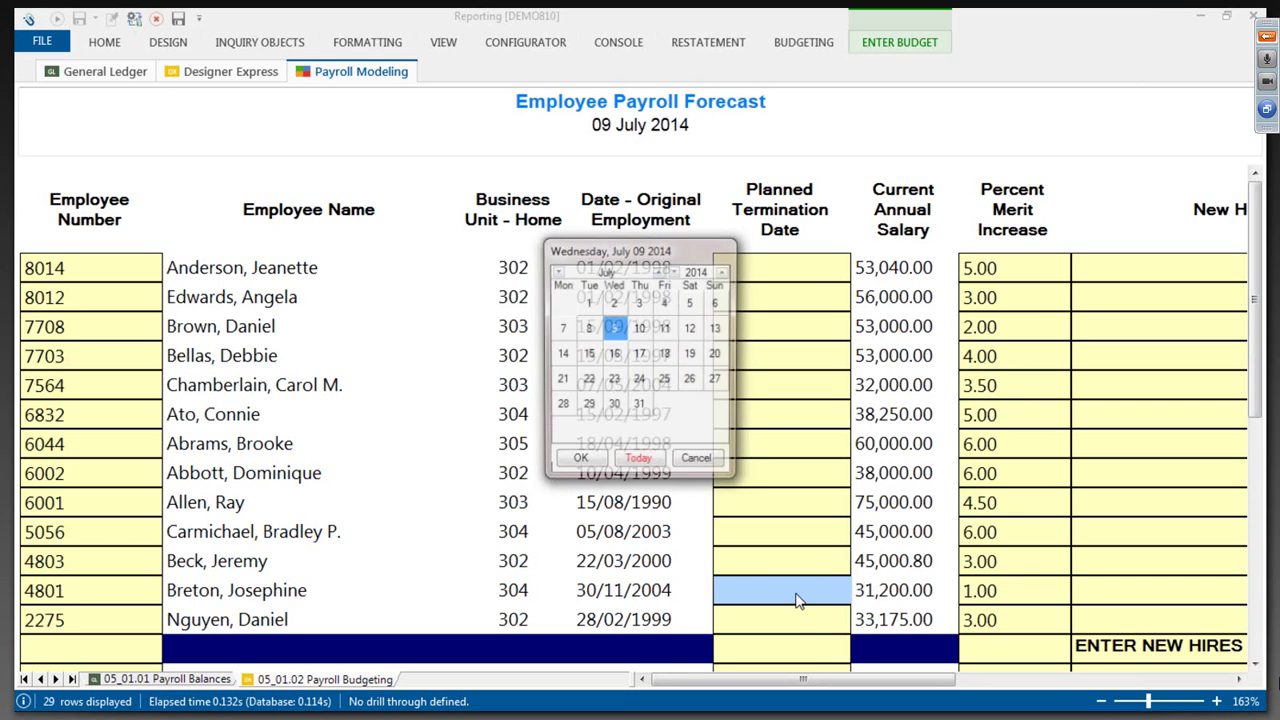
{"action": "left_click", "coordinate": [659, 271]}
{"action": "left_click", "coordinate": [659, 271]}
{"action": "left_click", "coordinate": [588, 405]}
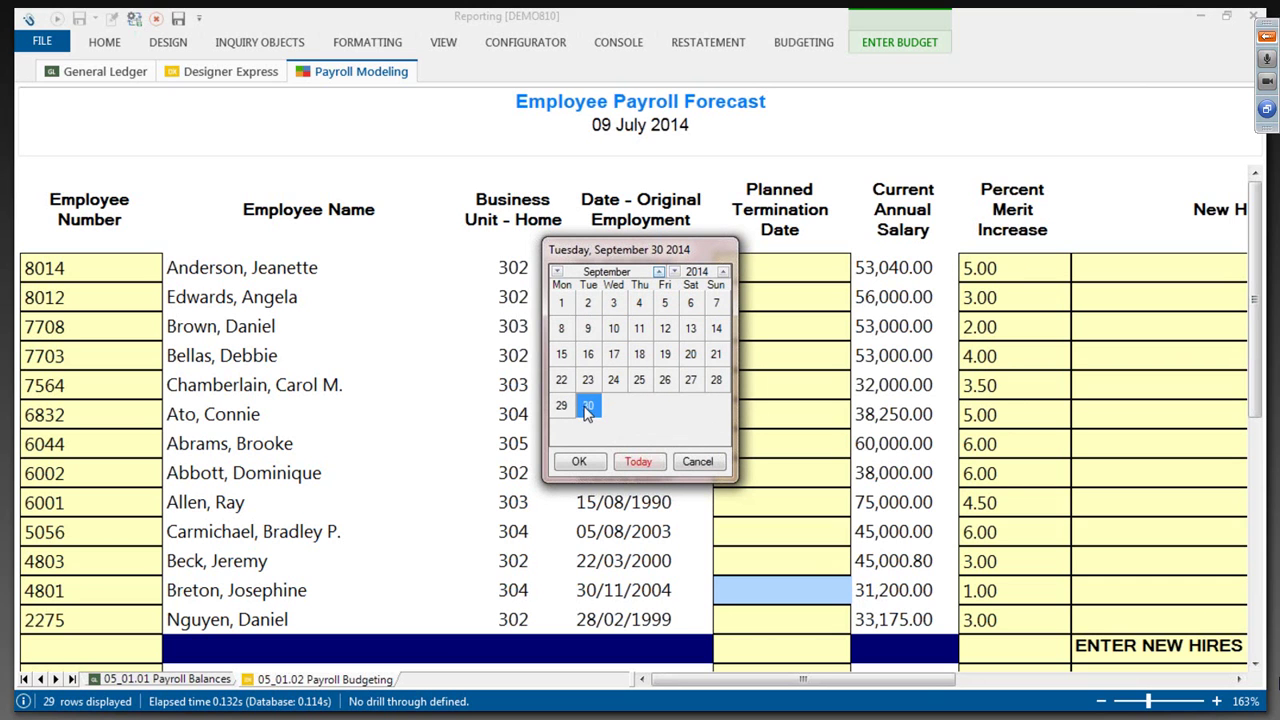
{"action": "left_click", "coordinate": [588, 464]}
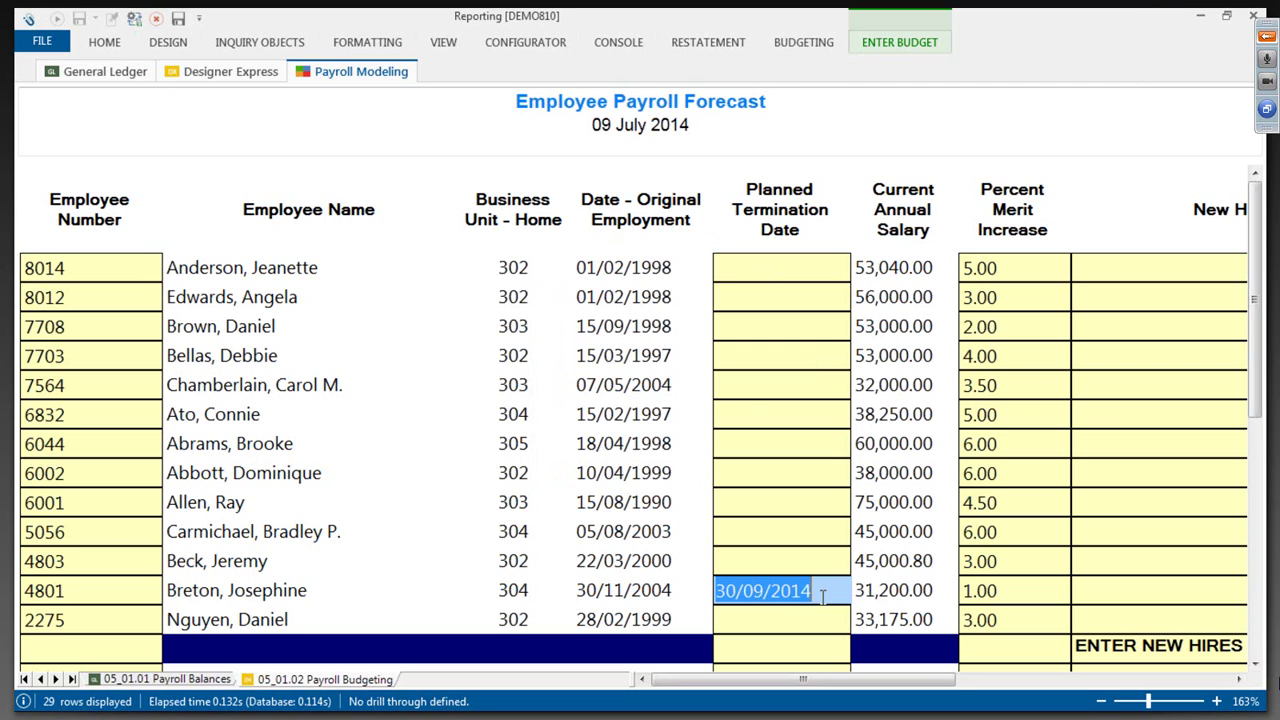
{"action": "left_click", "coordinate": [827, 565]}
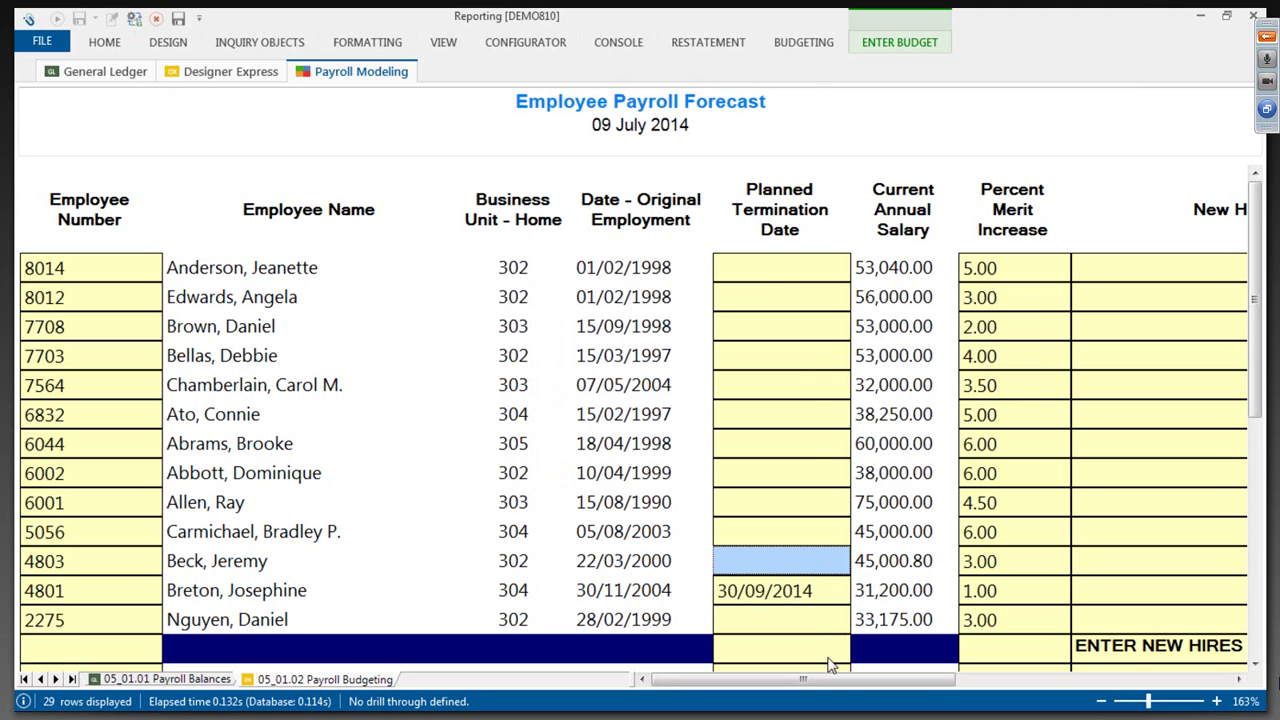
- Review the ENTER NEW HIRES BELOW rows from Accounting Analyst down to Part time Security Guard
{"action": "scroll", "coordinate": [840, 680], "scroll_direction": "right", "scroll_amount": 3}
{"action": "scroll", "coordinate": [845, 650], "scroll_direction": "down", "scroll_amount": 4}
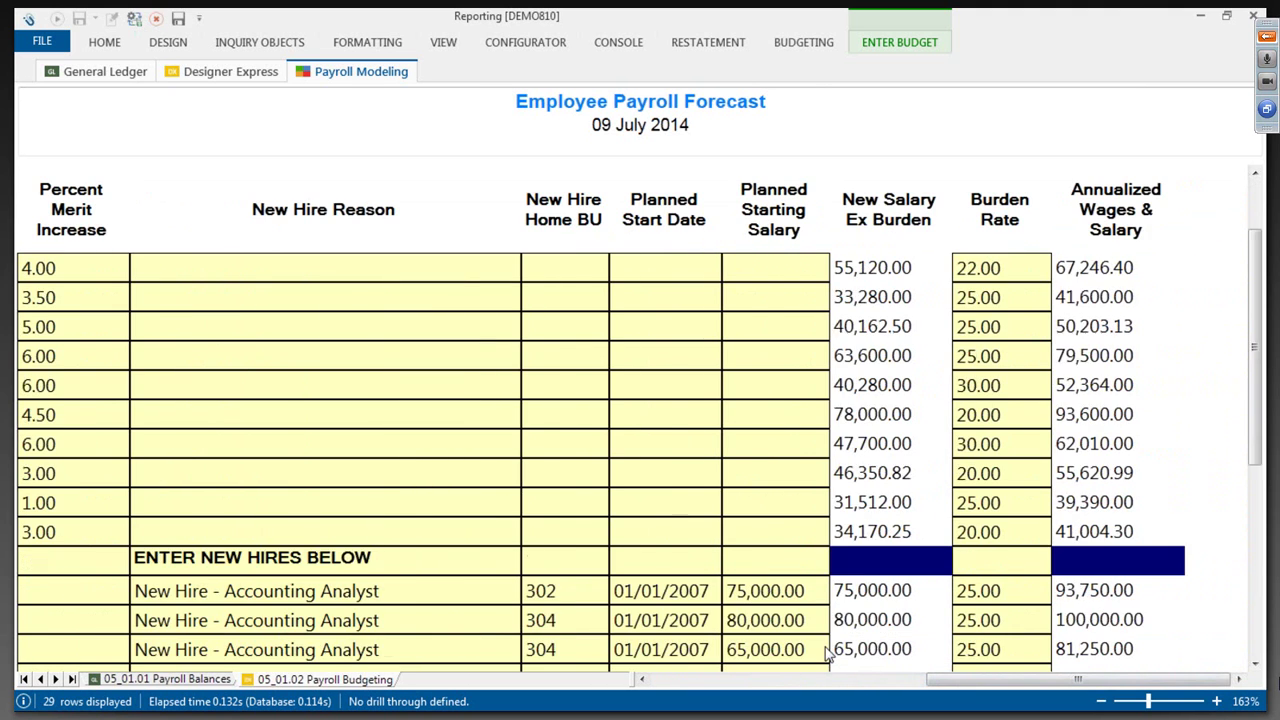
{"action": "left_click", "coordinate": [343, 300]}
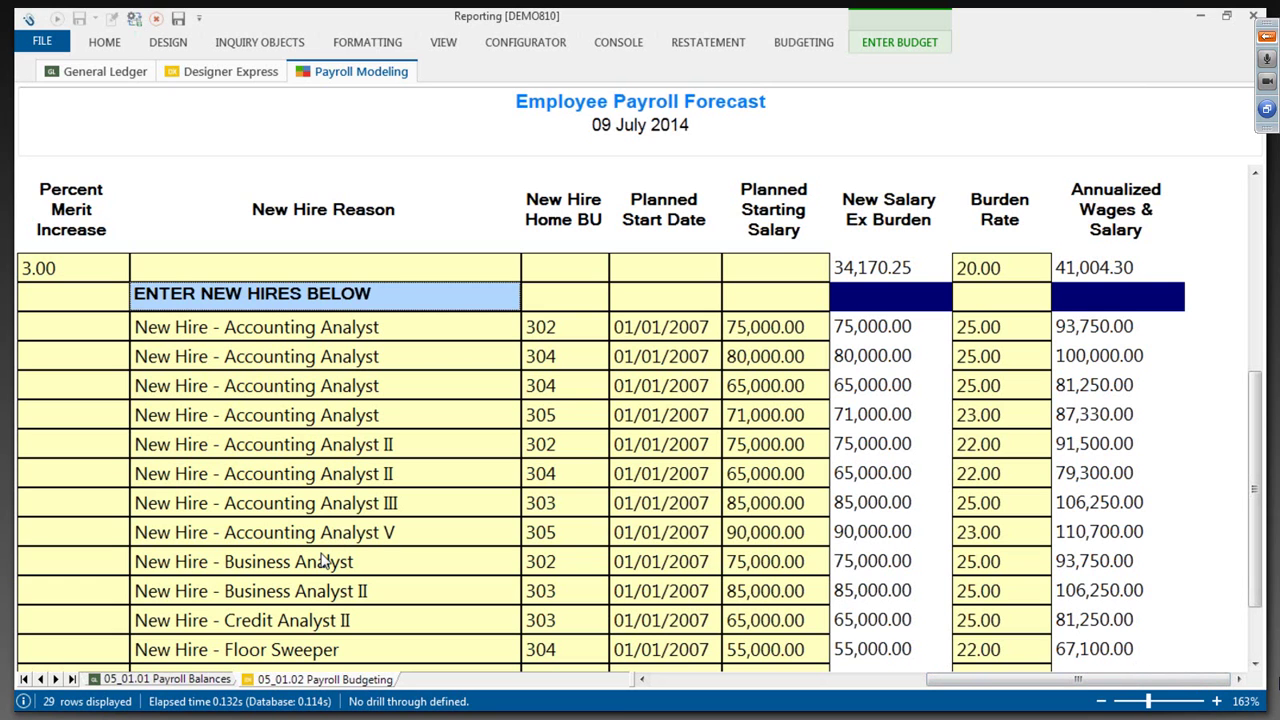
{"action": "left_click", "coordinate": [282, 333]}
{"action": "left_click_drag", "start_coordinate": [282, 345], "coordinate": [329, 482]}
{"action": "left_click", "coordinate": [511, 476]}
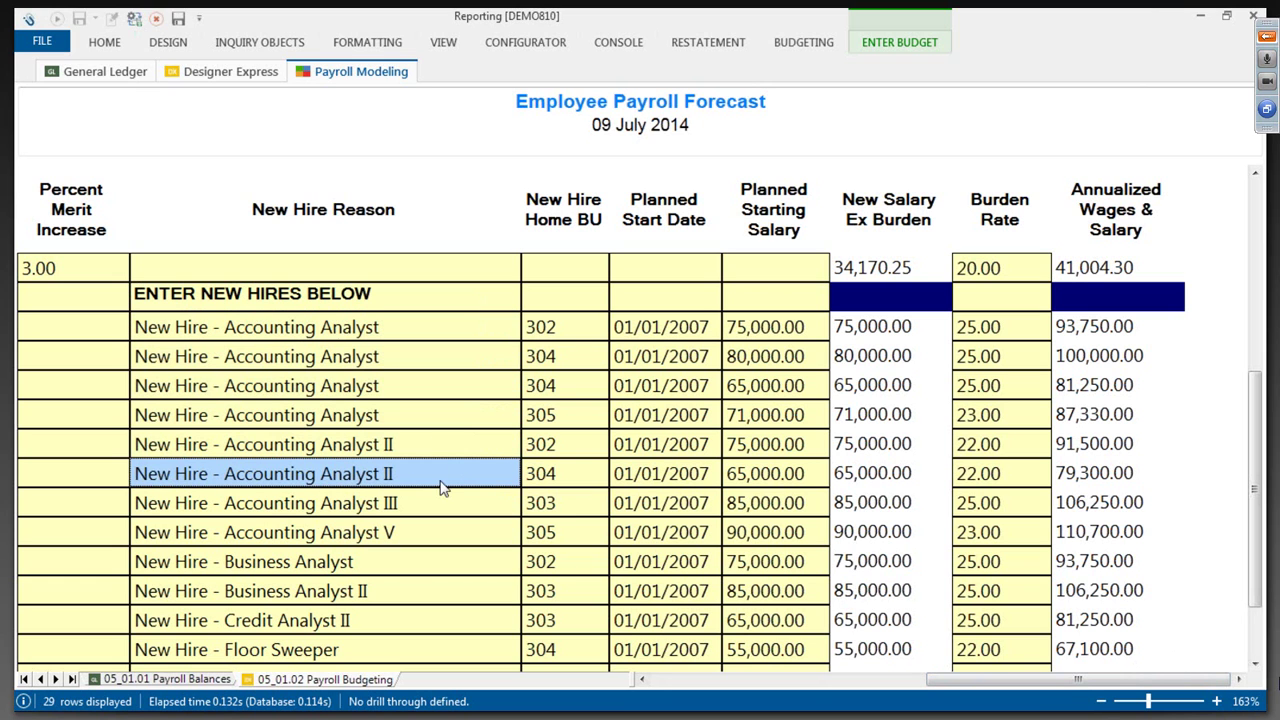
{"action": "left_click", "coordinate": [575, 228]}
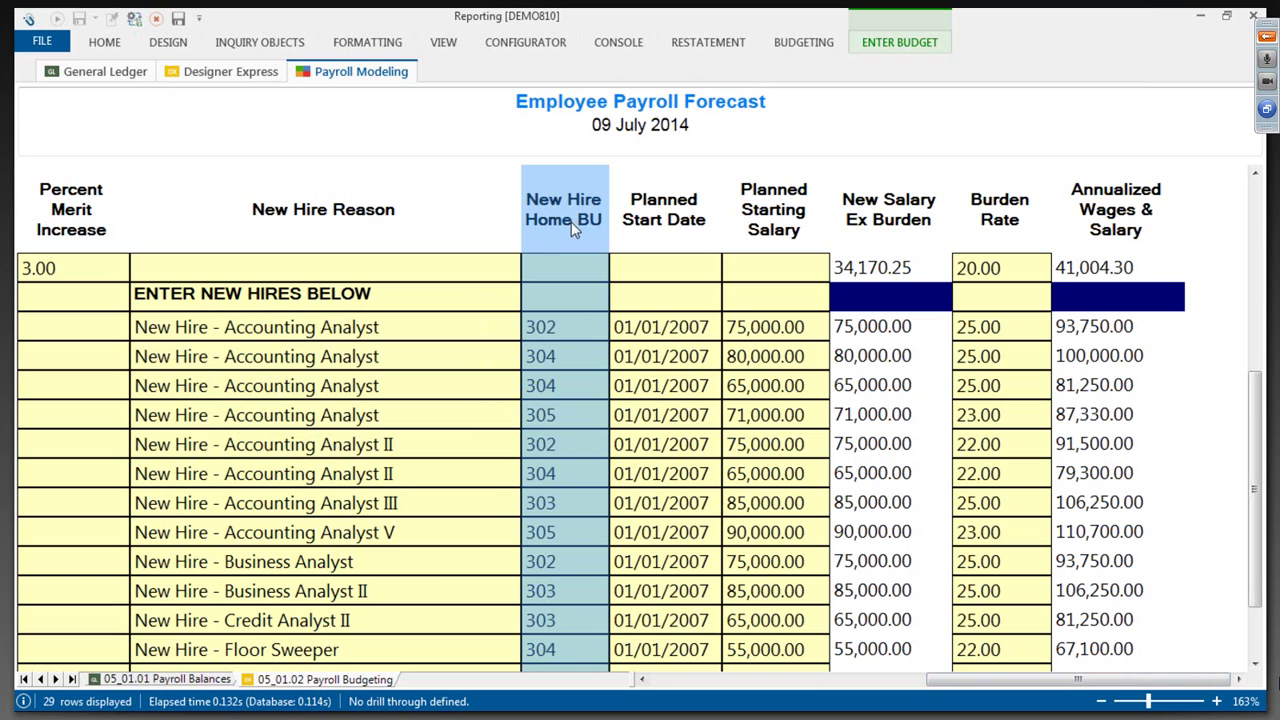
{"action": "left_click", "coordinate": [305, 650]}
{"action": "scroll", "coordinate": [305, 650], "scroll_direction": "down", "scroll_amount": 1}
{"action": "left_click", "coordinate": [320, 595]}
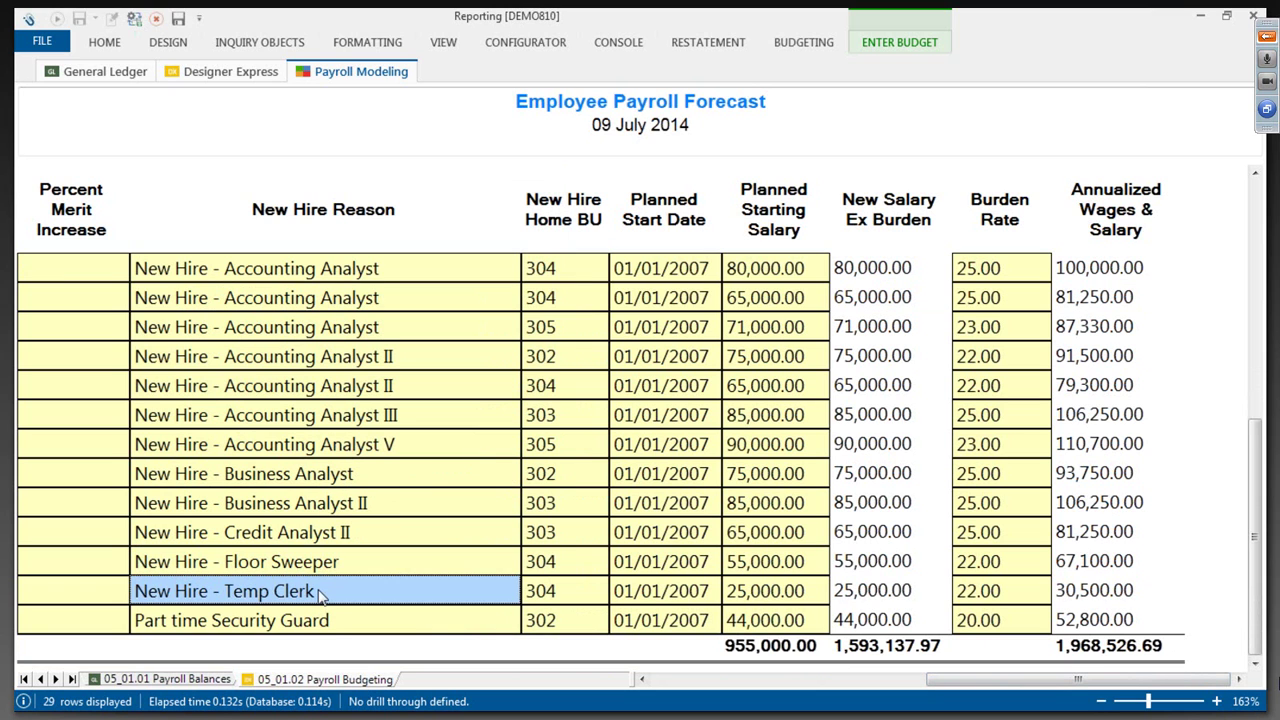
{"action": "left_click", "coordinate": [330, 623]}
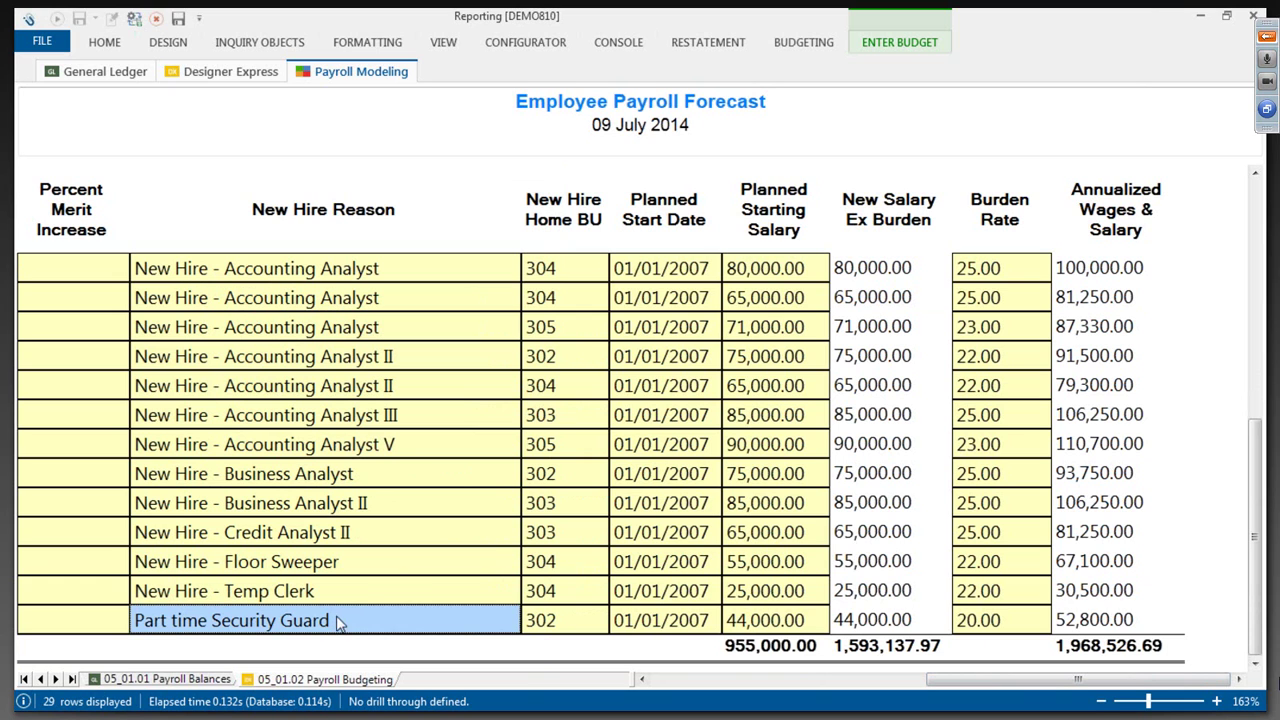
- Insert a blank row above Part time Security Guard for a Marketing Executive in Home BU 302
{"action": "right_click", "coordinate": [344, 621]}
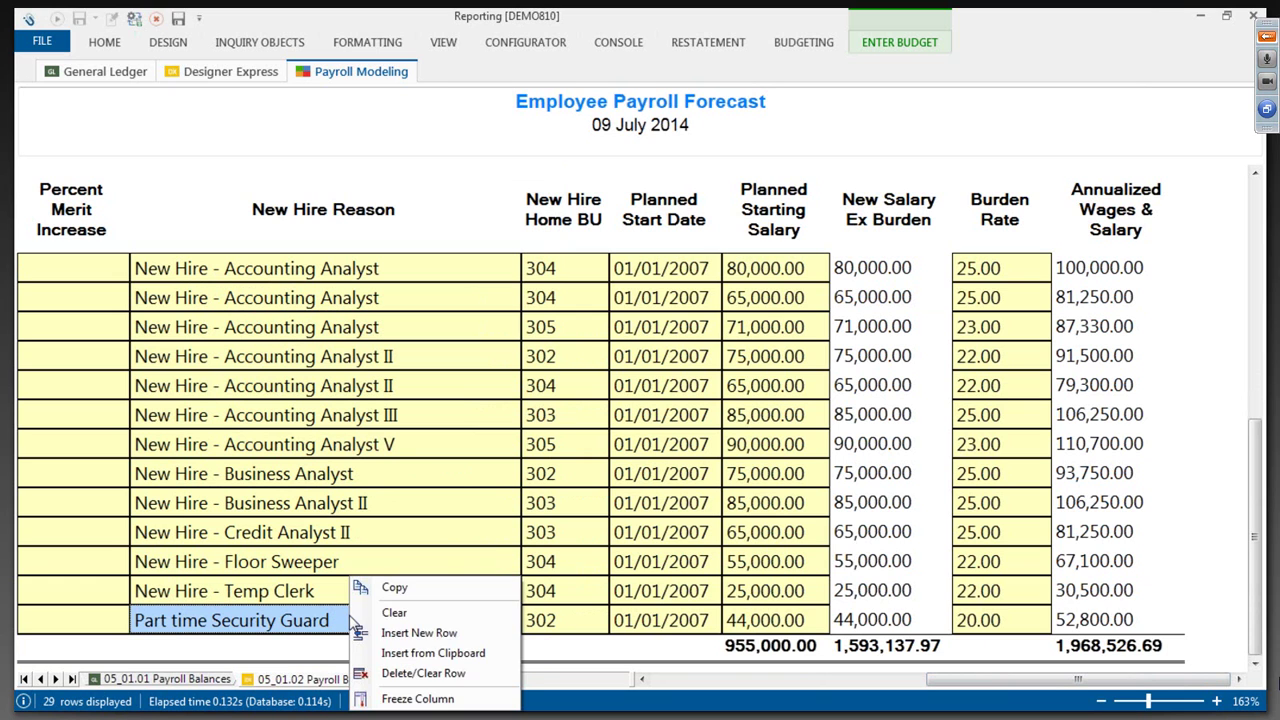
{"action": "left_click", "coordinate": [418, 633]}
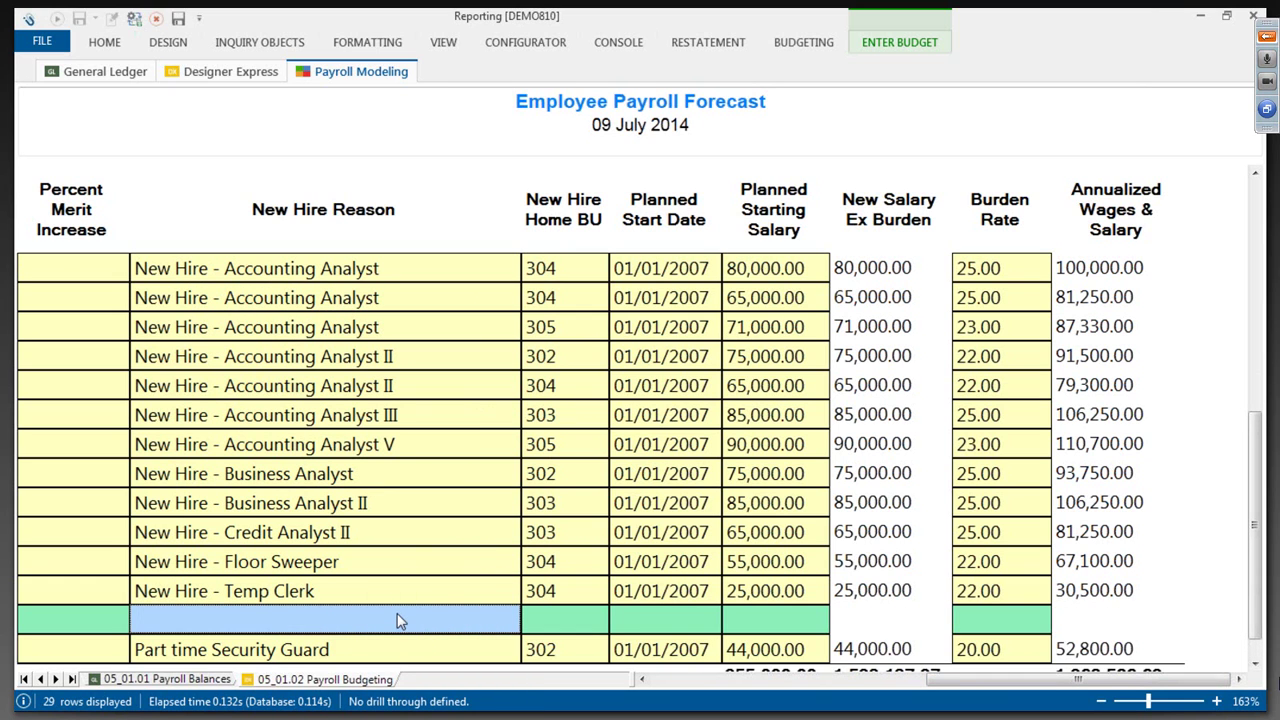
{"action": "type", "text": "Marketing Executive"}
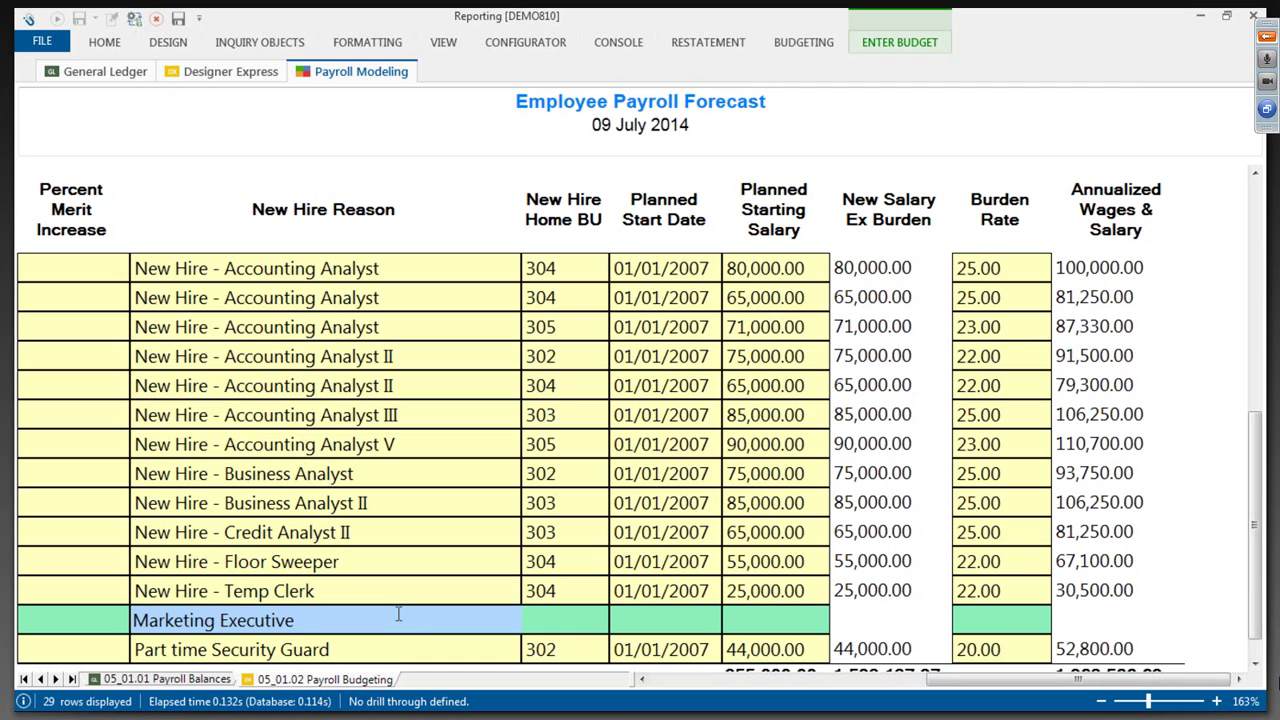
{"action": "left_click", "coordinate": [541, 628]}
{"action": "type", "text": "30"}
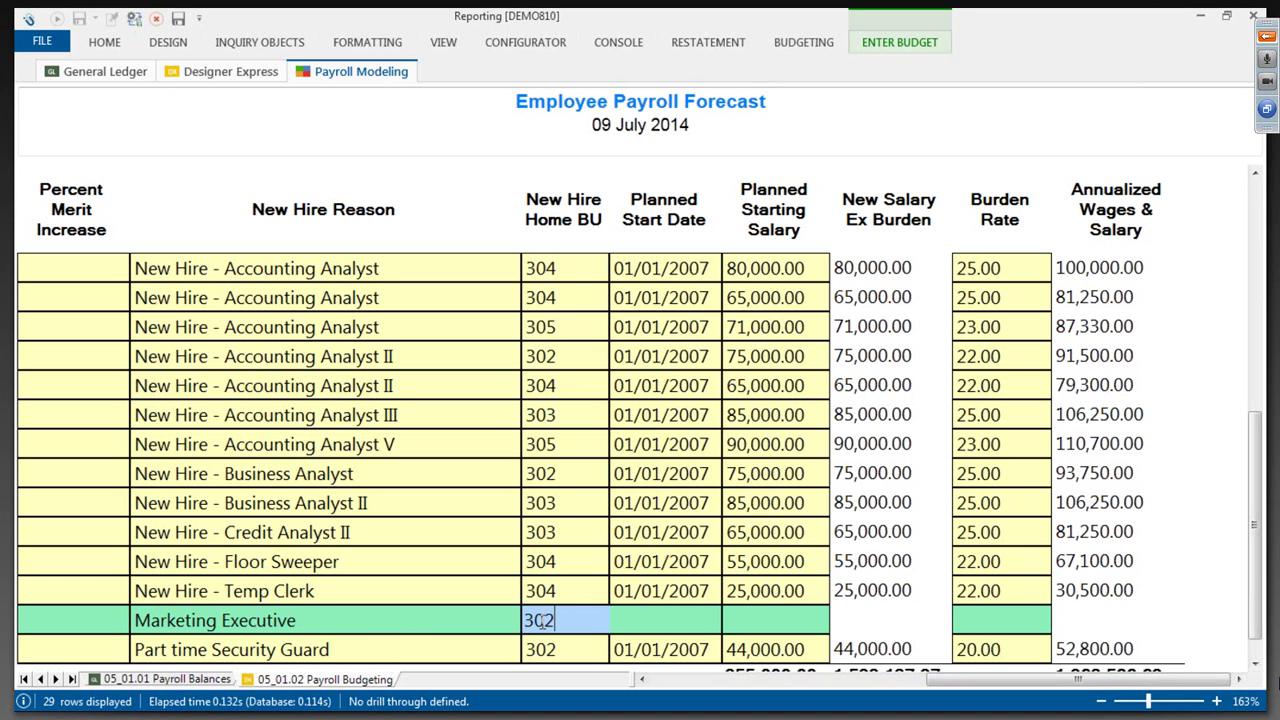
{"action": "type", "text": "2"}
- Copy the Temp Clerk's 01/01/2007 start date into the new hire's start date
{"action": "left_click", "coordinate": [674, 622]}
{"action": "left_click", "coordinate": [672, 595]}
{"action": "key", "text": "ctrl+c"}
{"action": "left_click", "coordinate": [671, 622]}
{"action": "key", "text": "ctrl+v"}
- Enter a 600,000 starting salary and a 25.00 burden rate for the new hire
{"action": "left_click", "coordinate": [748, 658]}
{"action": "scroll", "coordinate": [738, 652], "scroll_direction": "down", "scroll_amount": 1}
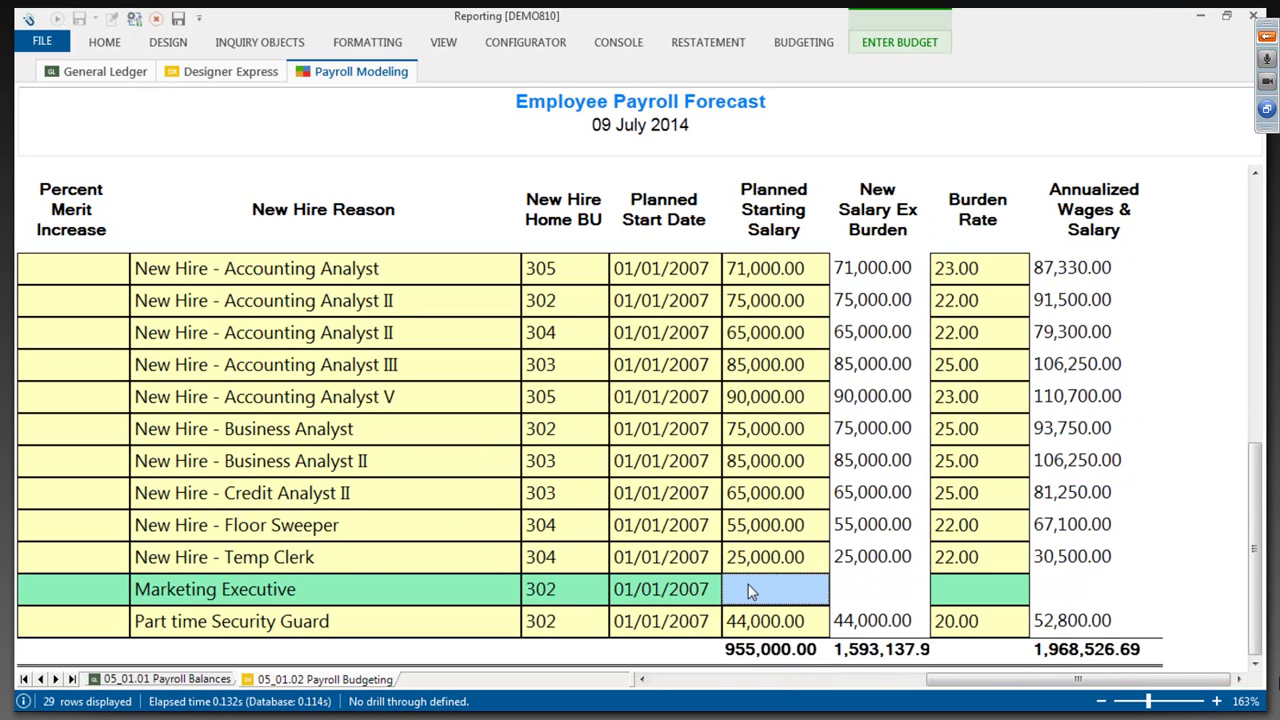
{"action": "type", "text": "600000"}
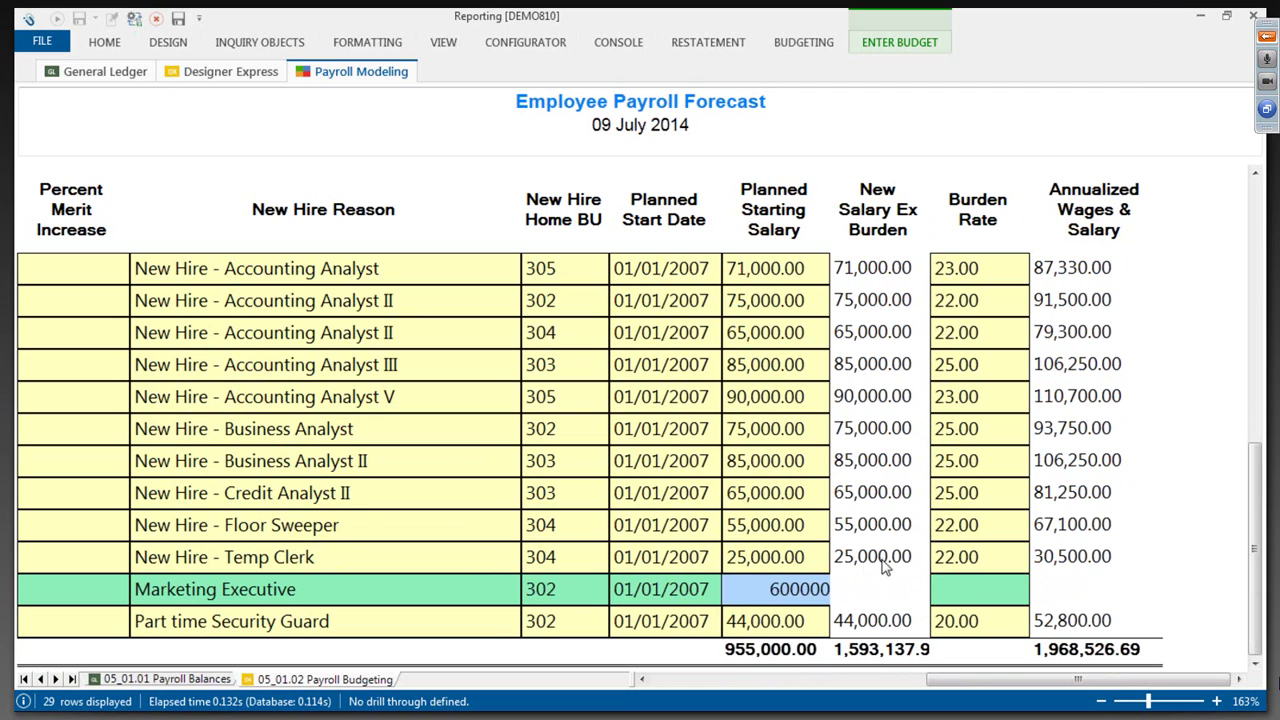
{"action": "left_click", "coordinate": [955, 596]}
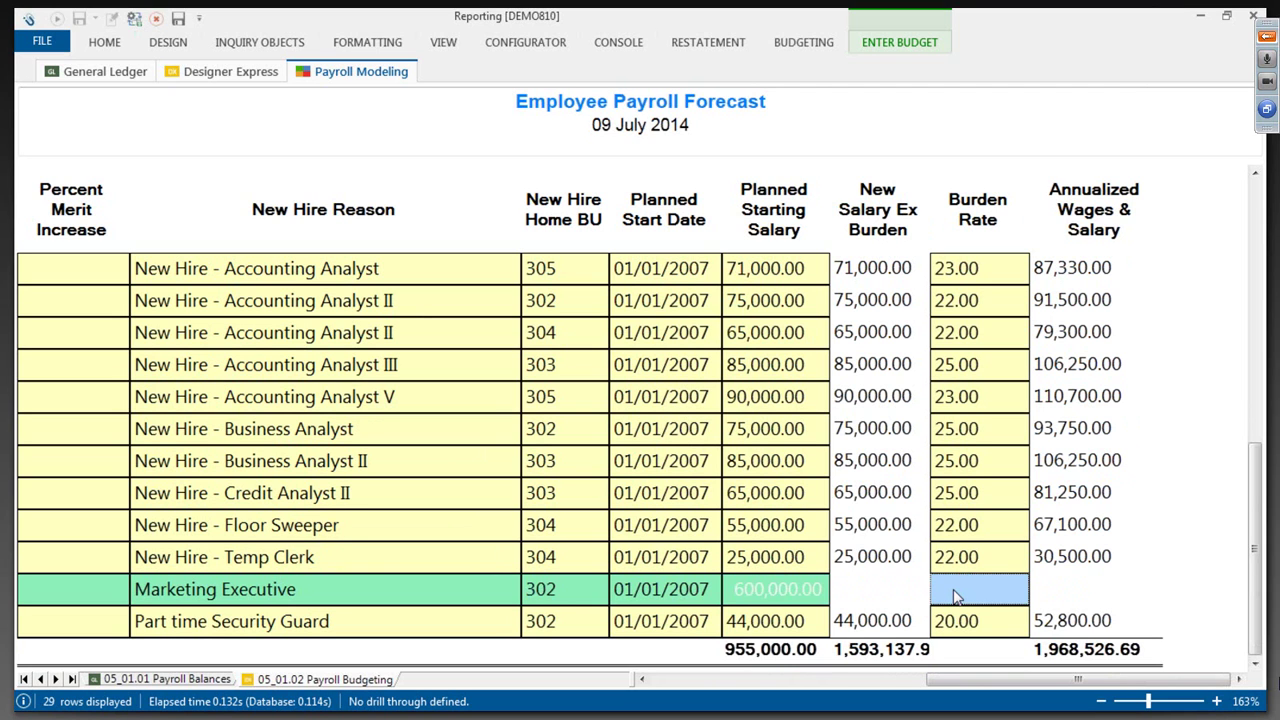
{"action": "type", "text": "25"}
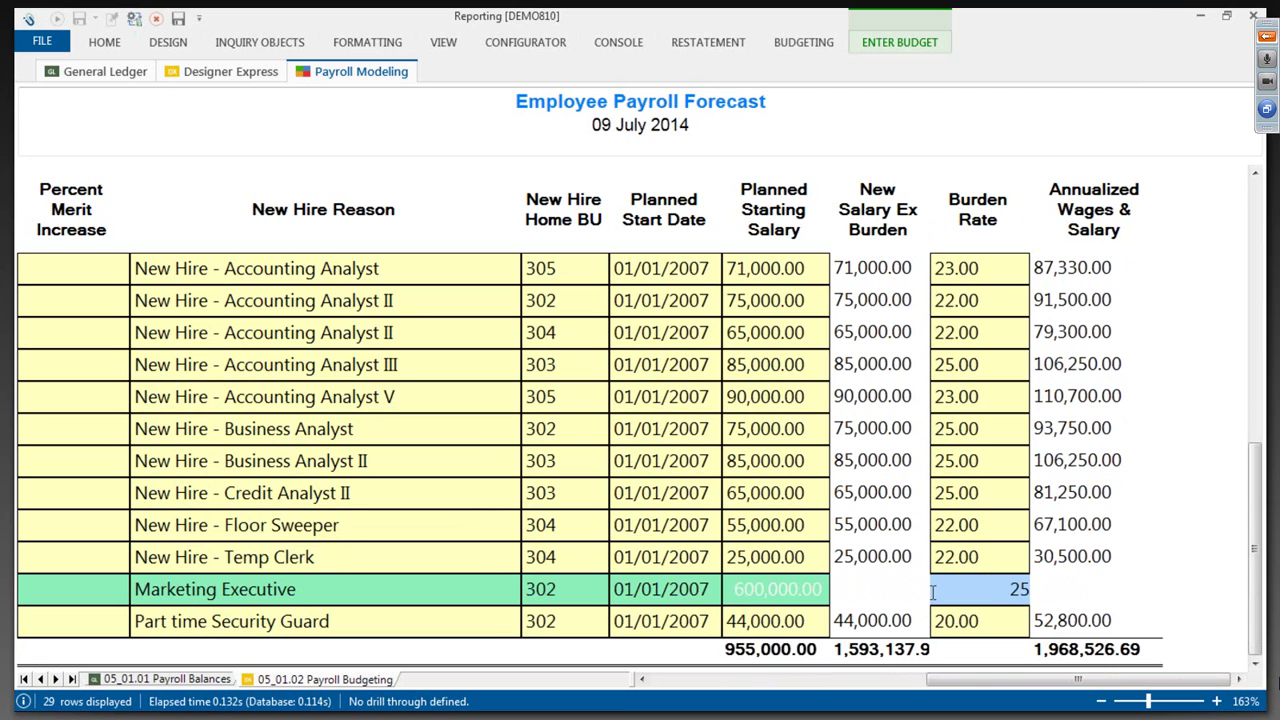
{"action": "left_click", "coordinate": [990, 565]}
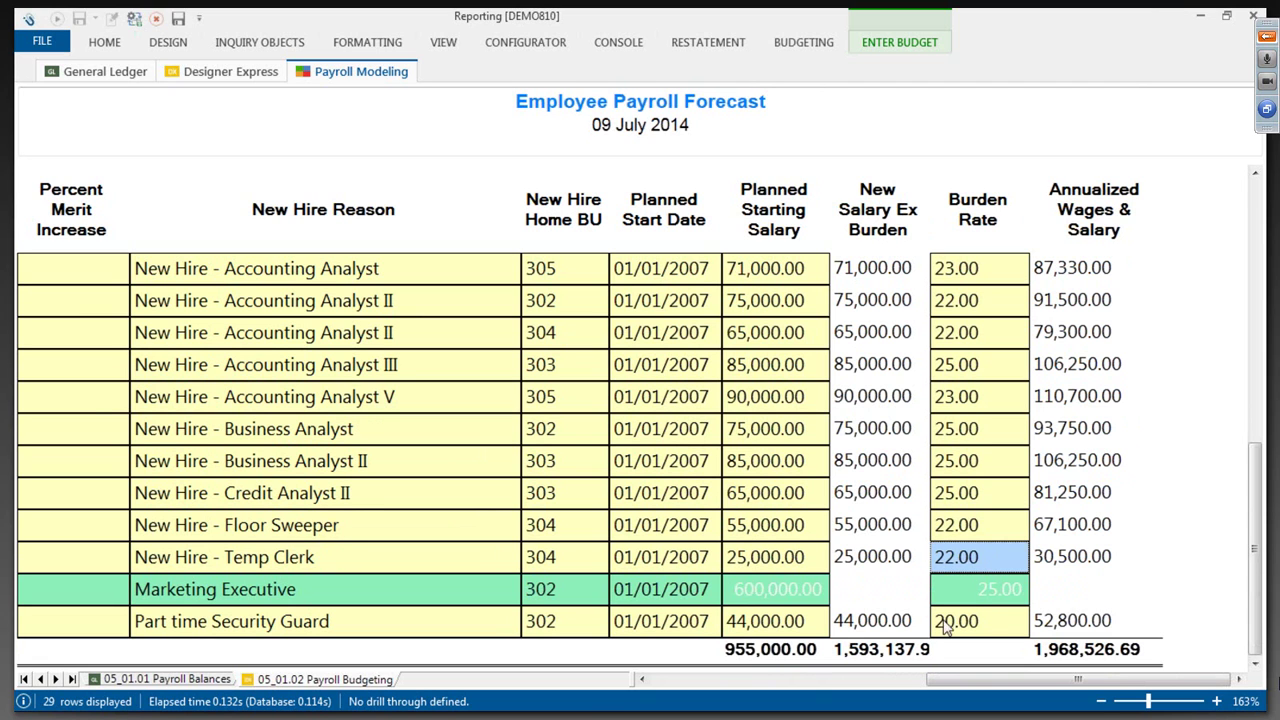
- Save the new hire (salary total 1,555,000.00), then mark the MFG Wages line on Budget Input P&L
{"action": "left_click", "coordinate": [133, 20]}
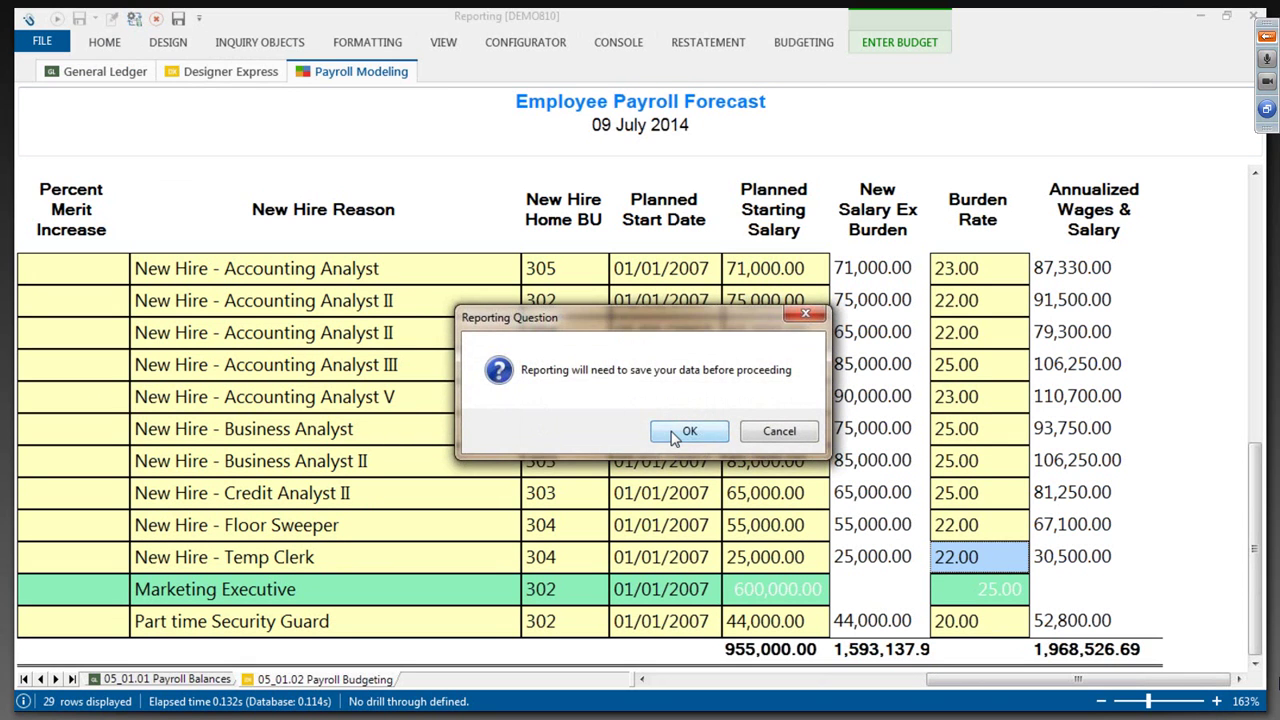
{"action": "left_click", "coordinate": [686, 431]}
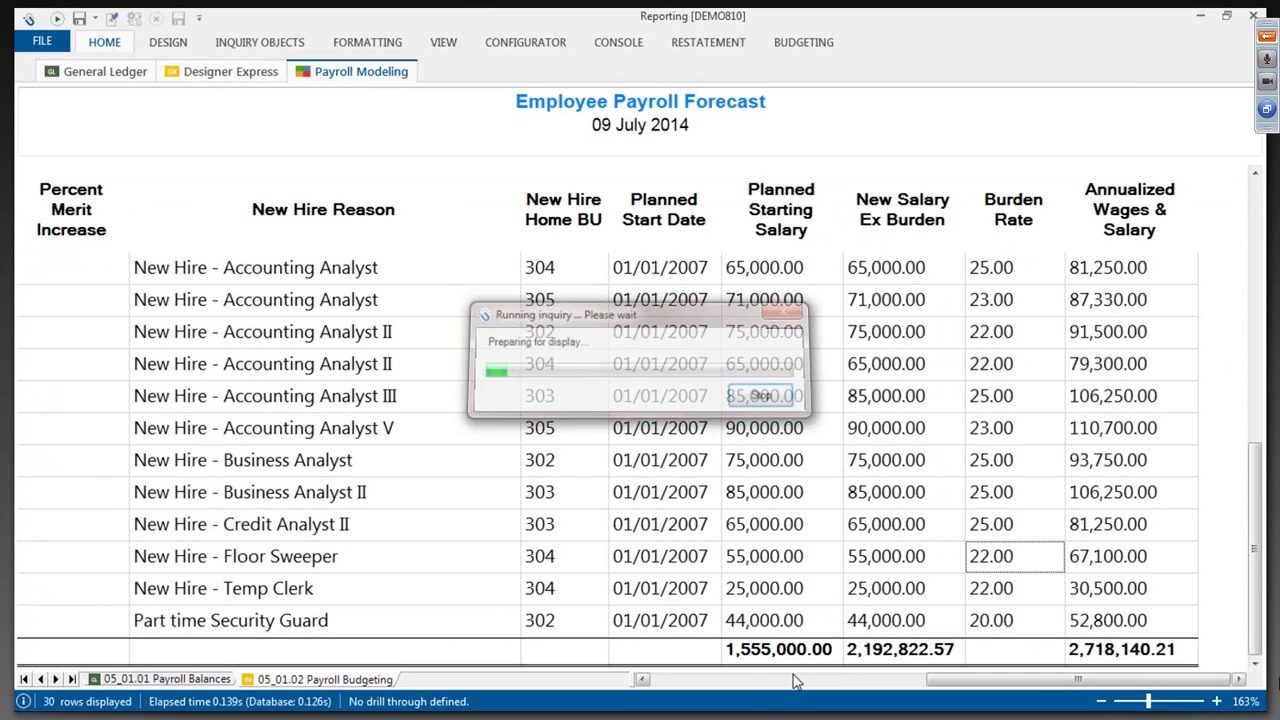
{"action": "left_click", "coordinate": [778, 650]}
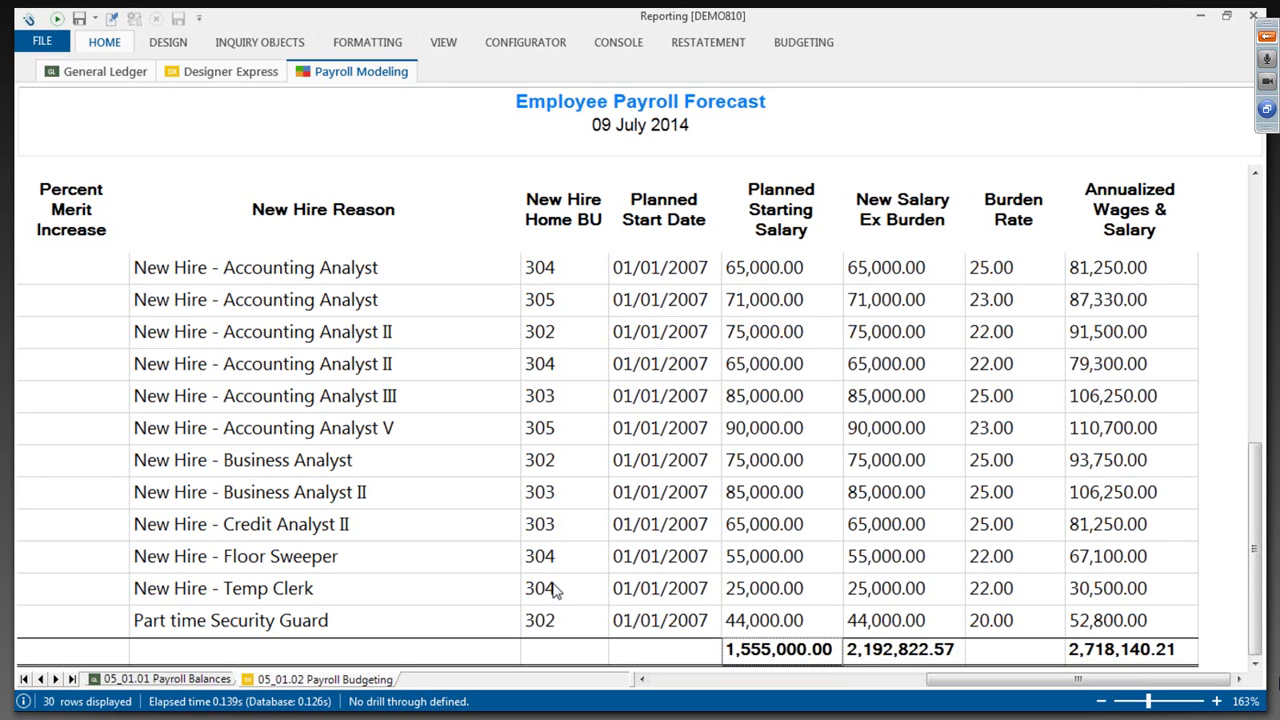
{"action": "left_click", "coordinate": [205, 680]}
{"action": "left_click_drag", "start_coordinate": [420, 436], "coordinate": [1003, 440]}
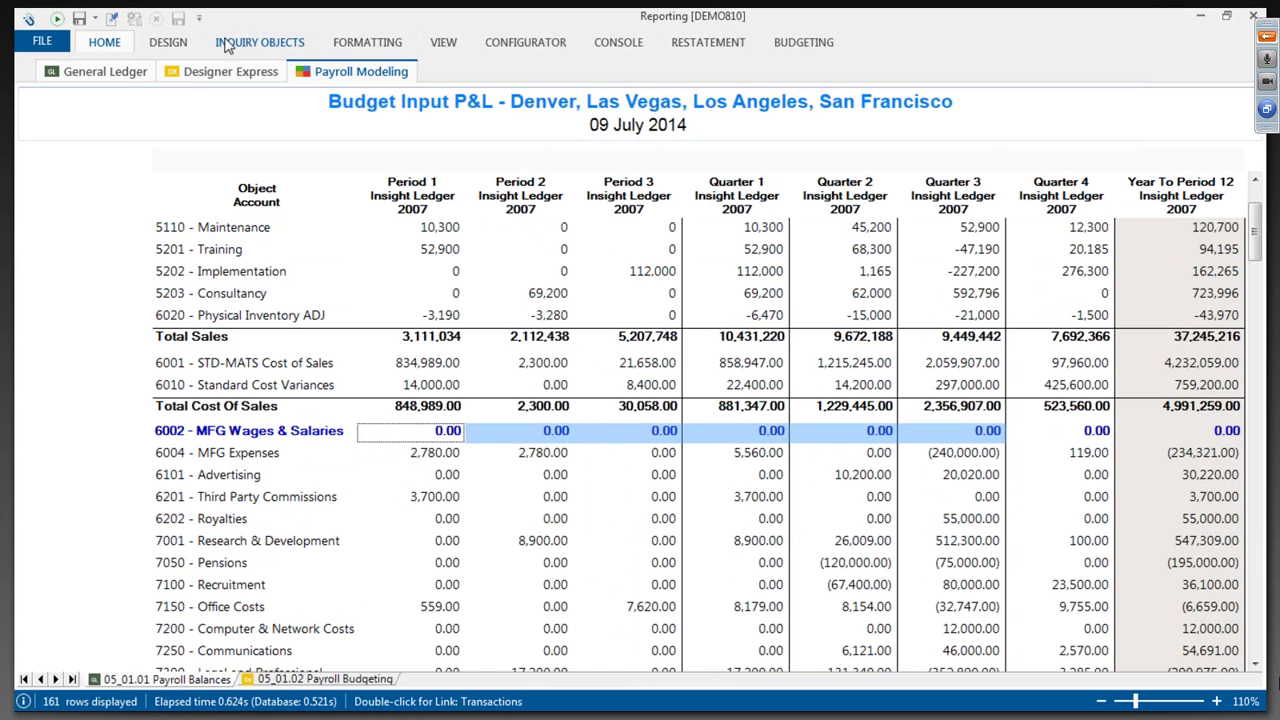
- Apply the payroll model to 6002 MFG Wages, giving 91,878.90, 82,987.40 and 91,878.90
{"action": "left_click", "coordinate": [111, 18]}
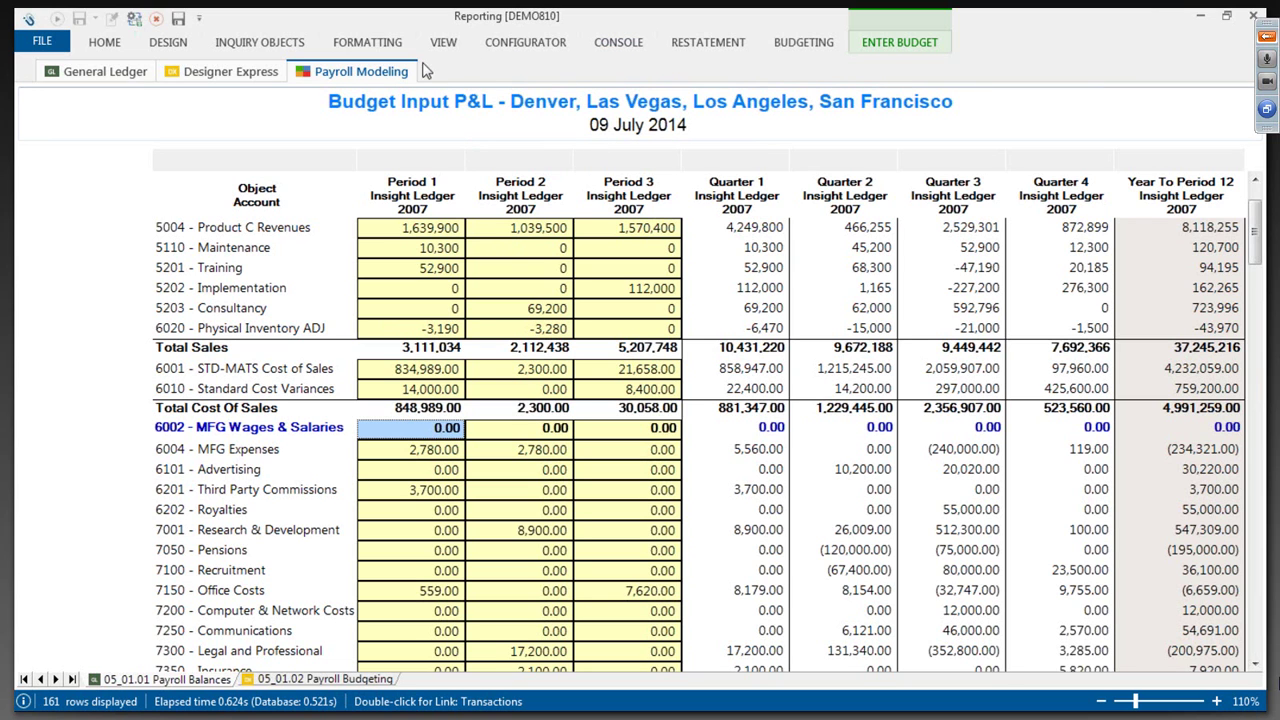
{"action": "left_click", "coordinate": [886, 48]}
{"action": "left_click", "coordinate": [229, 95]}
{"action": "left_click", "coordinate": [258, 150]}
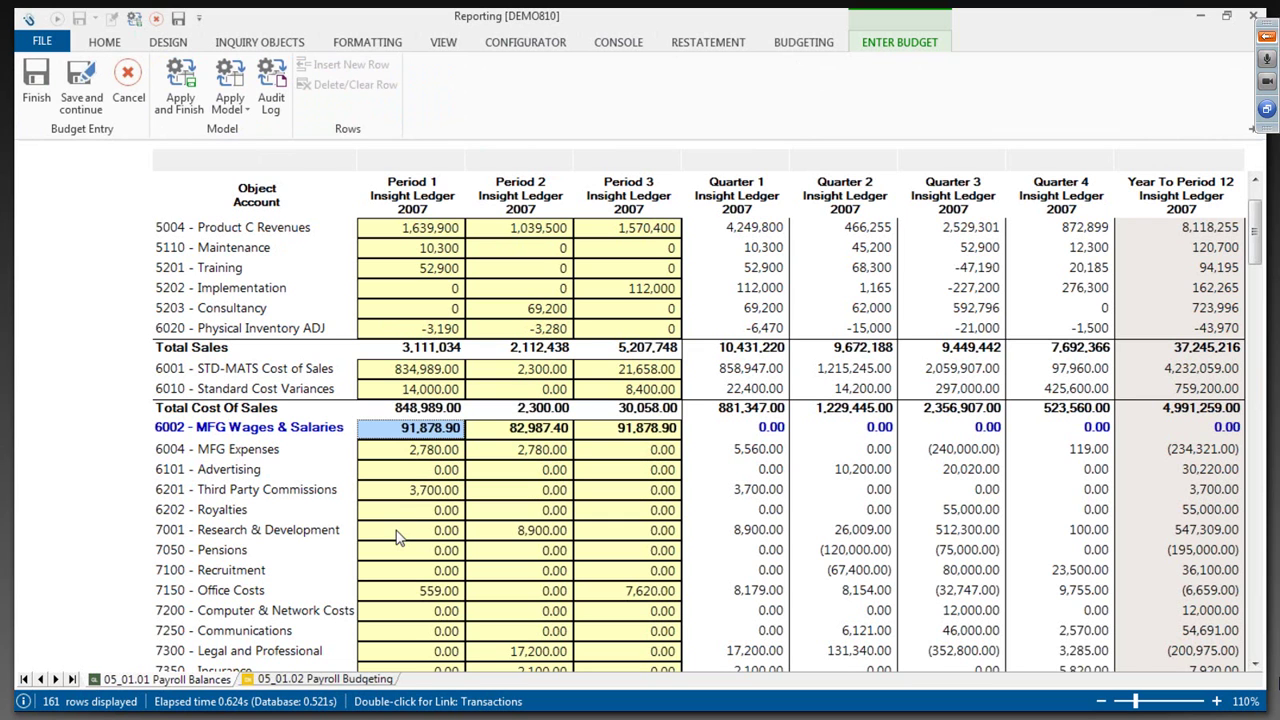
{"action": "left_click_drag", "start_coordinate": [275, 432], "coordinate": [1040, 440]}
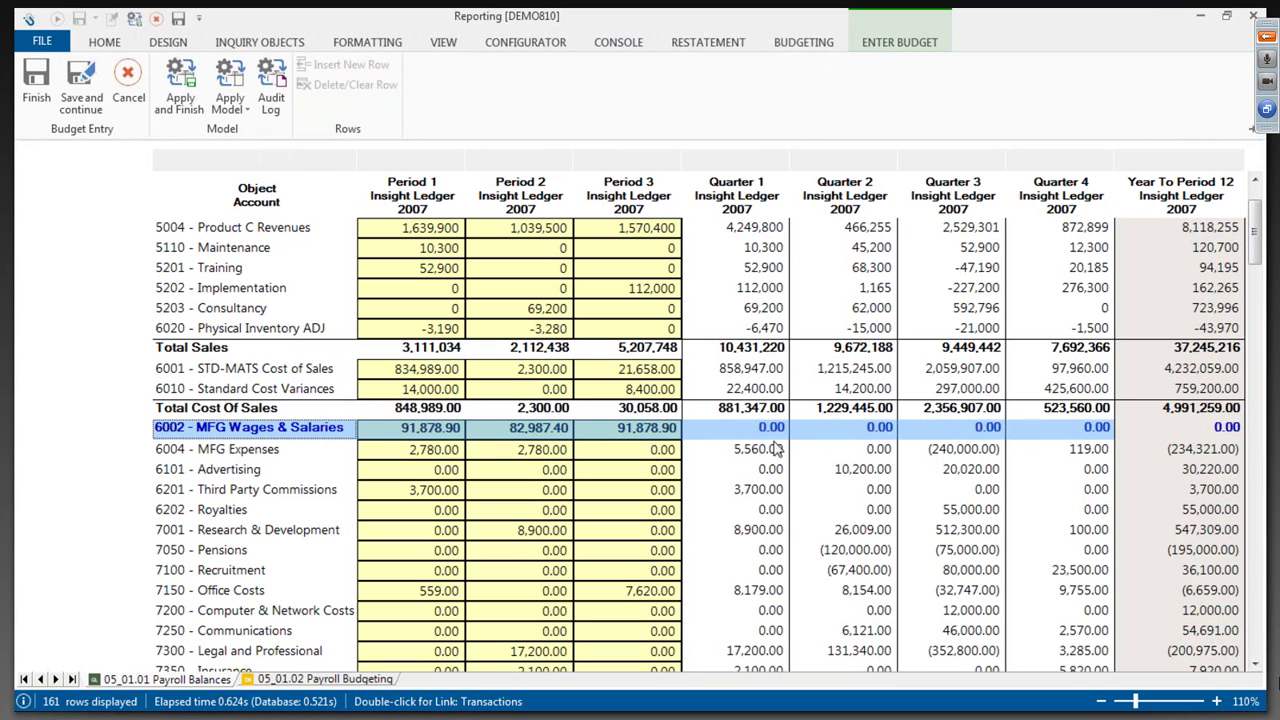
{"action": "left_click", "coordinate": [624, 431]}
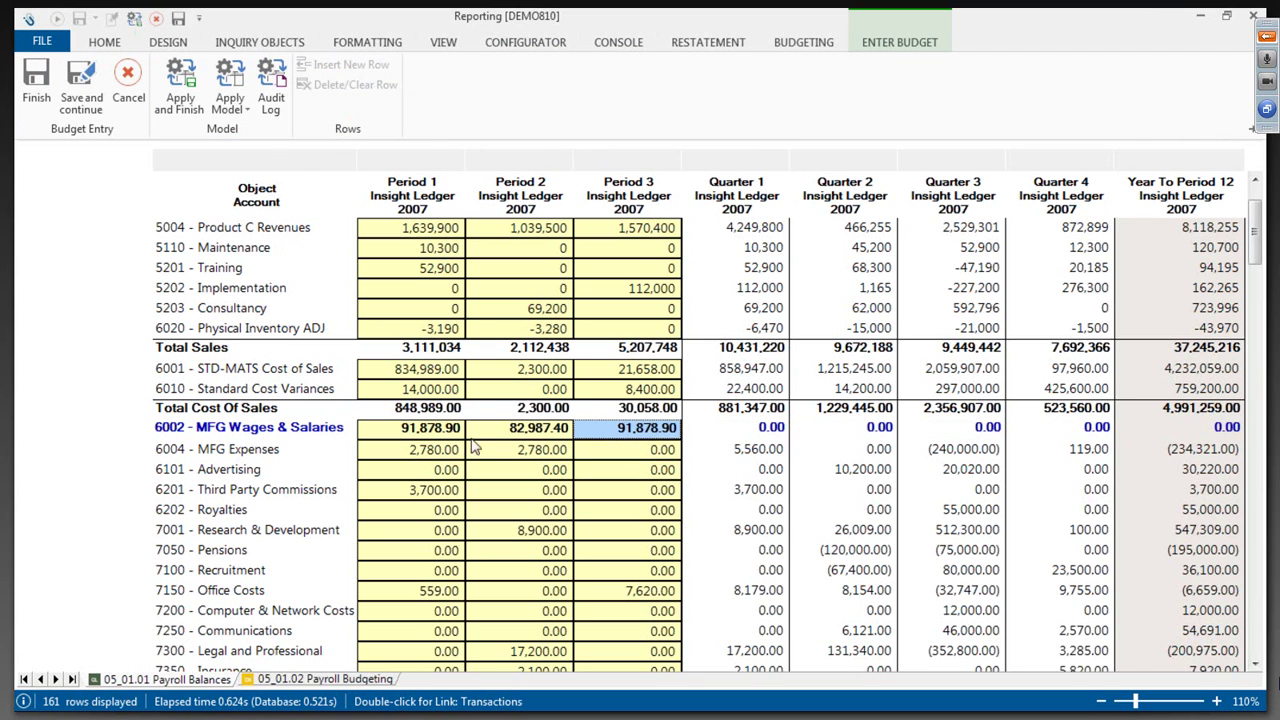
{"action": "left_click", "coordinate": [341, 437]}
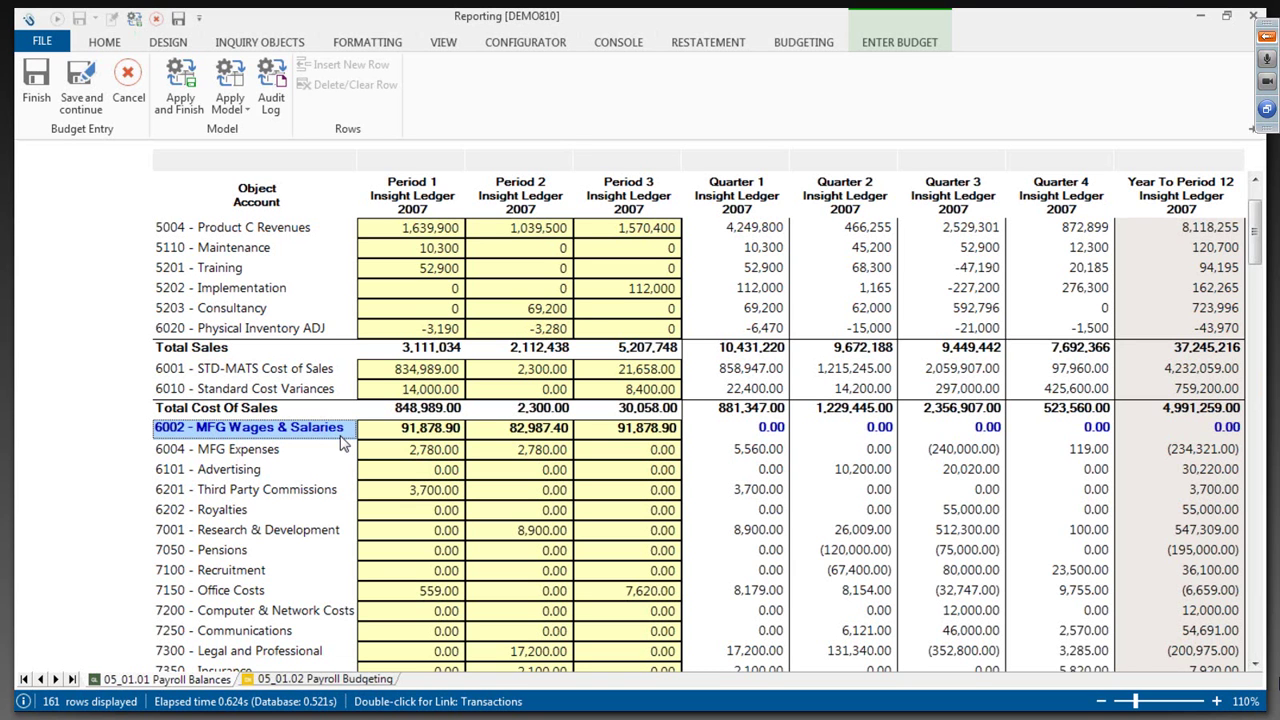
{"action": "scroll", "coordinate": [340, 443], "scroll_direction": "down", "scroll_amount": 3}
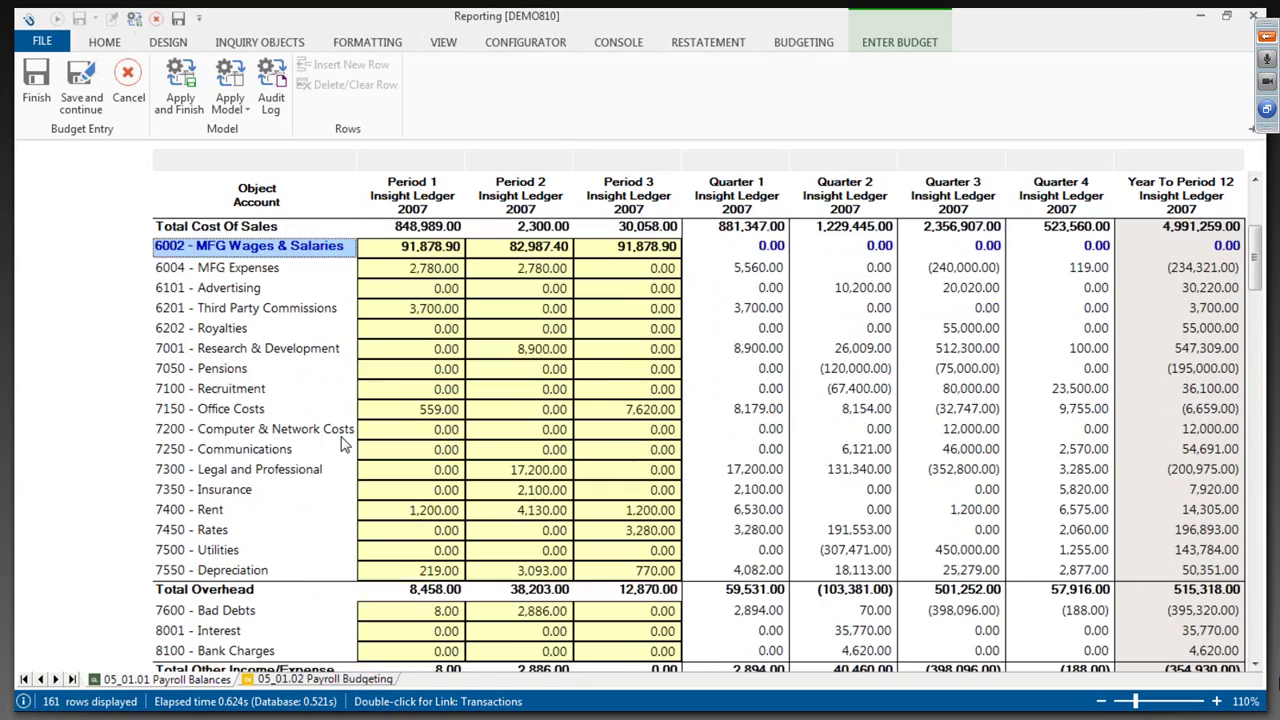
{"action": "scroll", "coordinate": [340, 443], "scroll_direction": "down", "scroll_amount": 14}
{"action": "left_click_drag", "start_coordinate": [1259, 395], "coordinate": [1259, 640]}
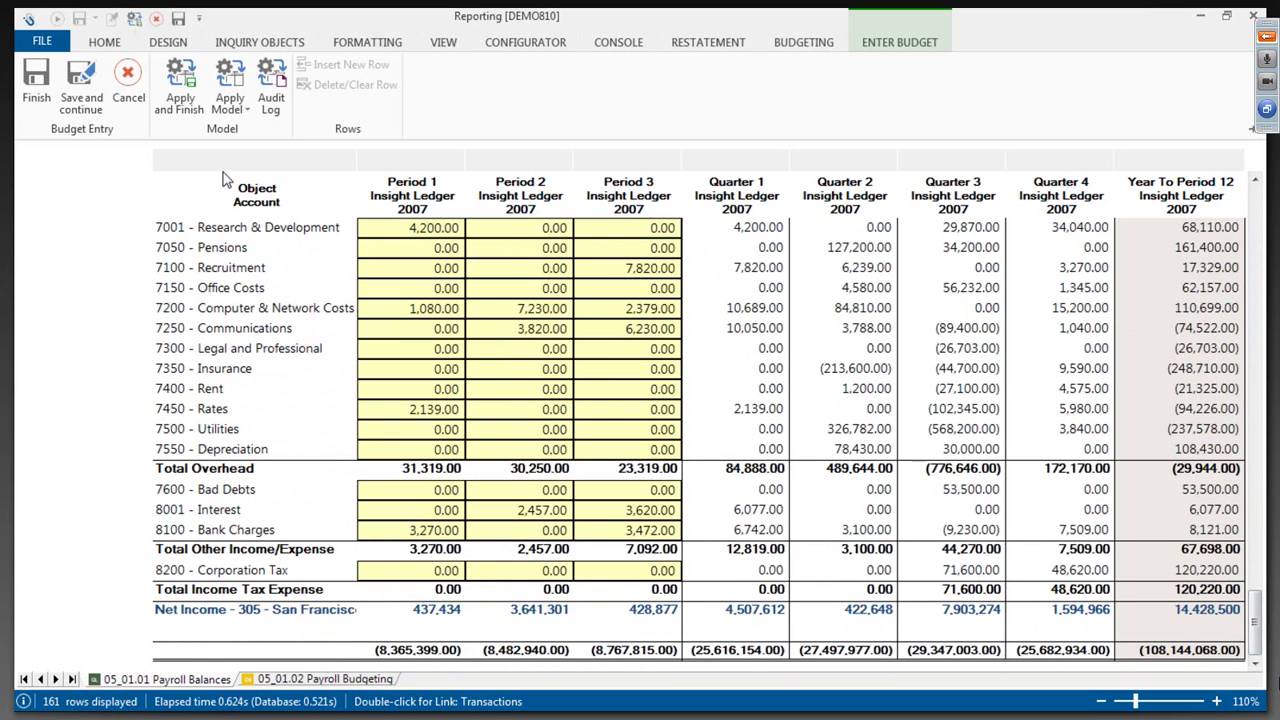
- Finish budget entry (MFG Wages YTD 1,081,799.98) and advance to the Zero Additional Infrastructure slide
{"action": "left_click", "coordinate": [36, 90]}
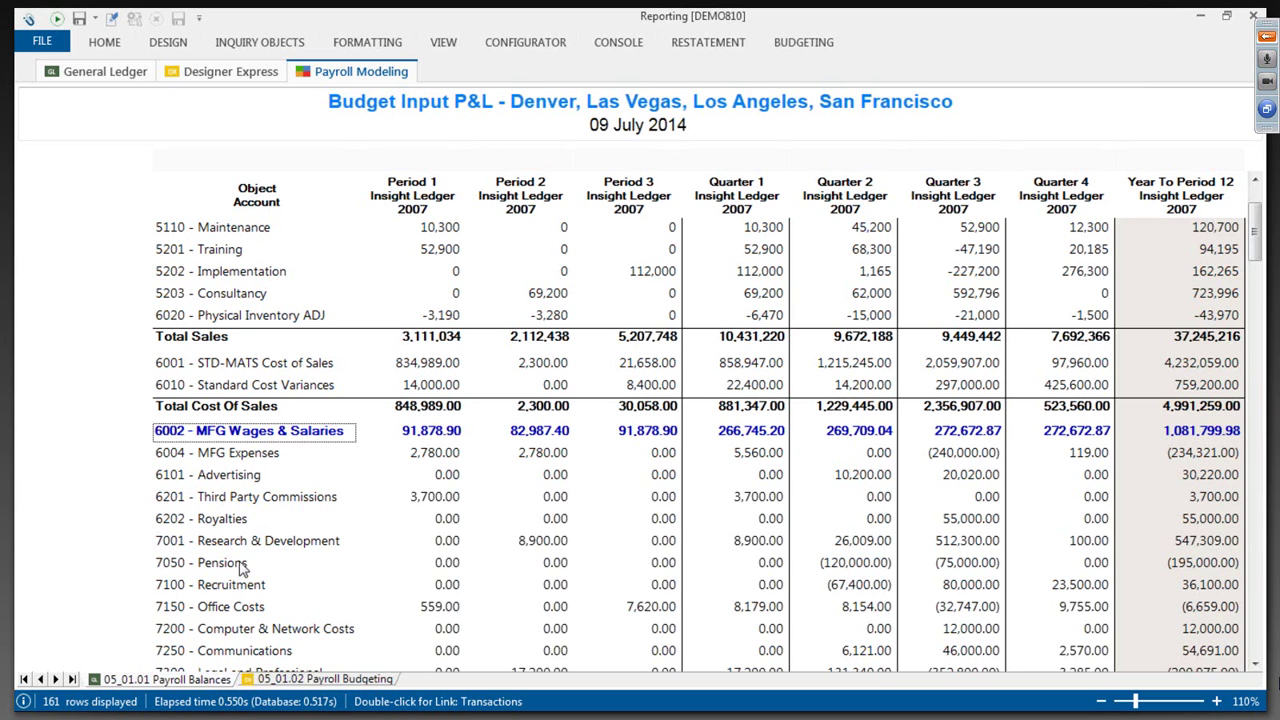
{"action": "key", "text": "alt+Tab"}
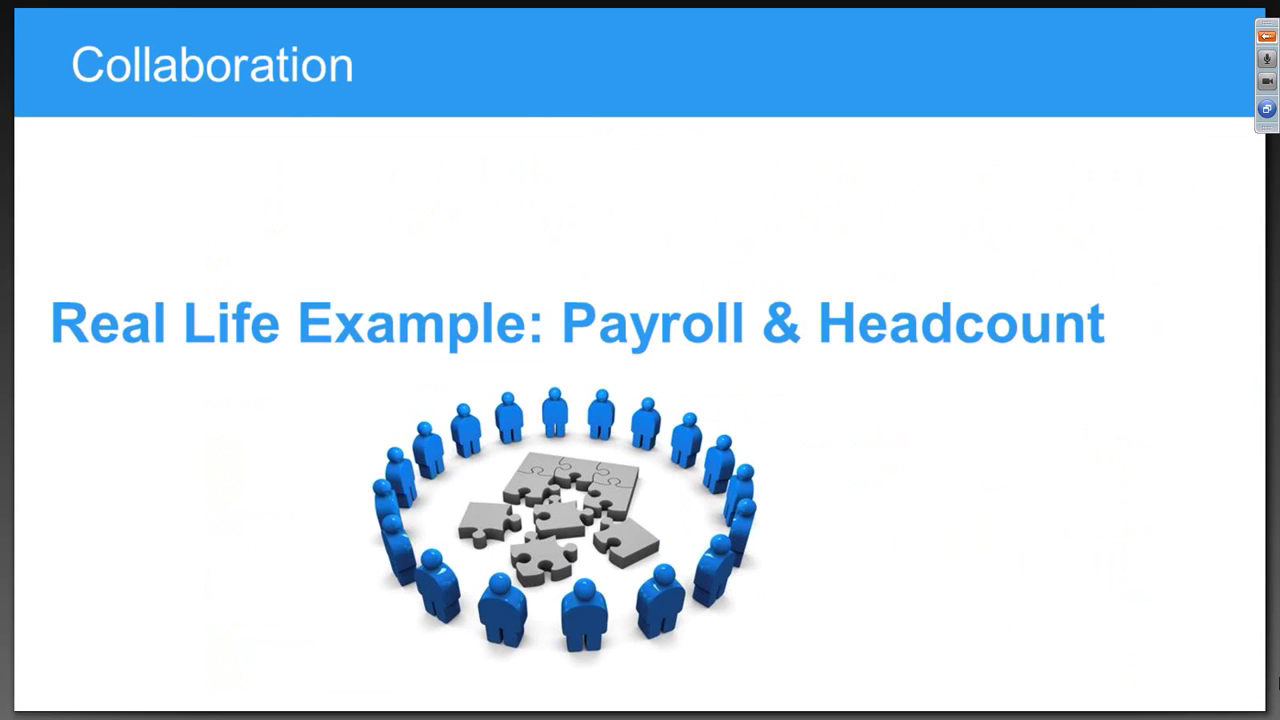
{"action": "key", "text": "Right"}
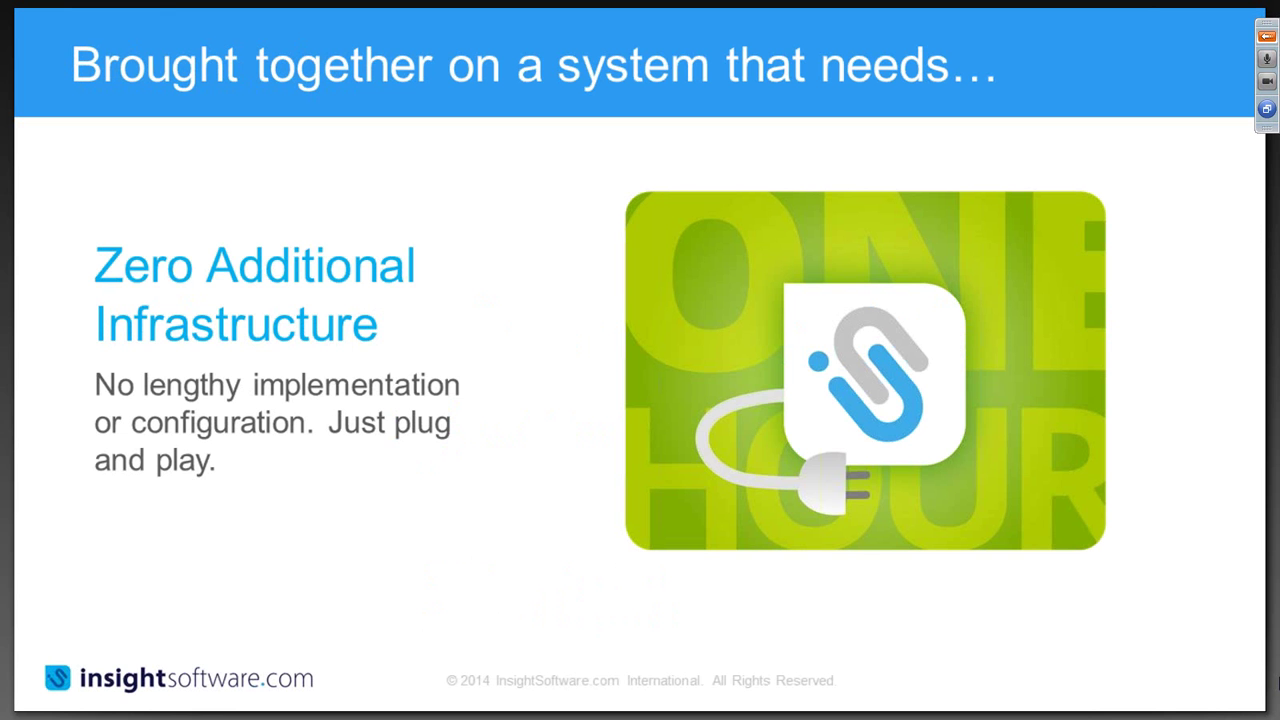